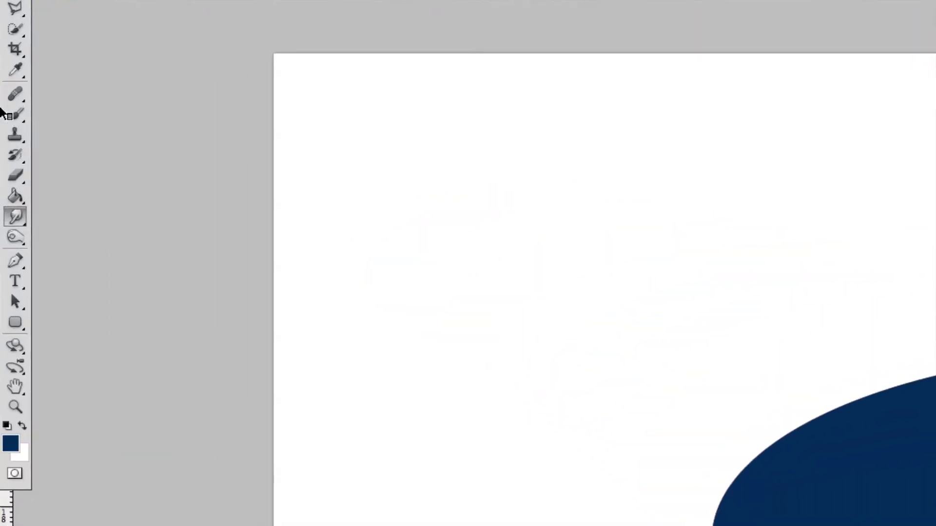
Select the Smudge tool, keep the soft round 45 px brush and set the strength to 69%
{"action": "left_click", "coordinate": [12, 220]}
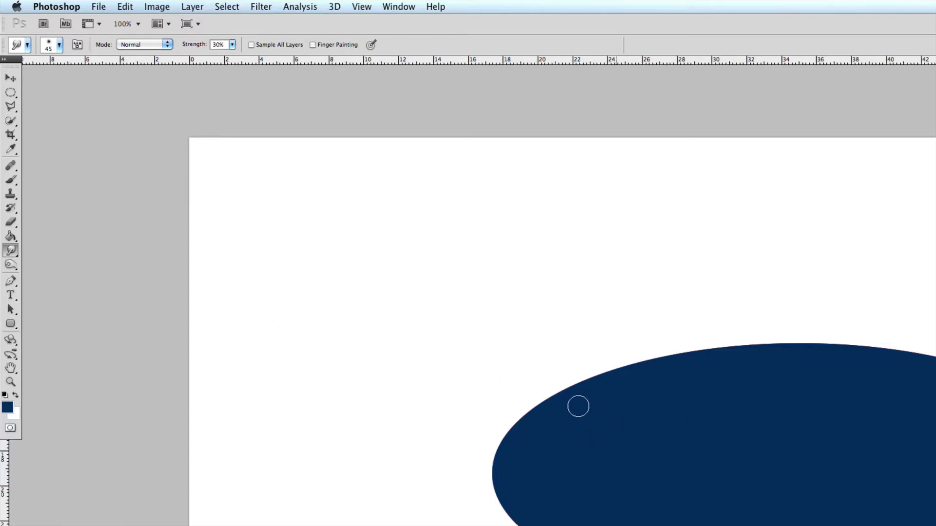
{"action": "left_click", "coordinate": [59, 45]}
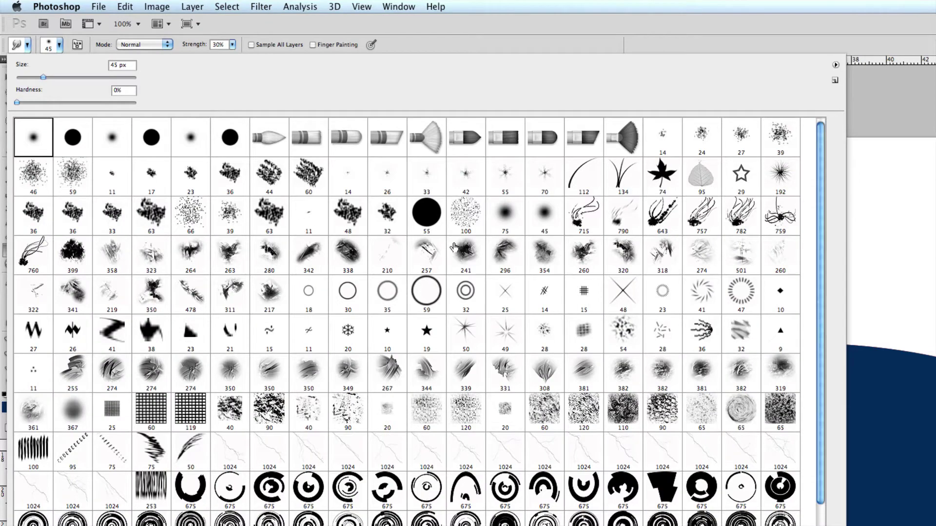
{"action": "scroll", "coordinate": [454, 247], "scroll_direction": "down", "scroll_amount": 6}
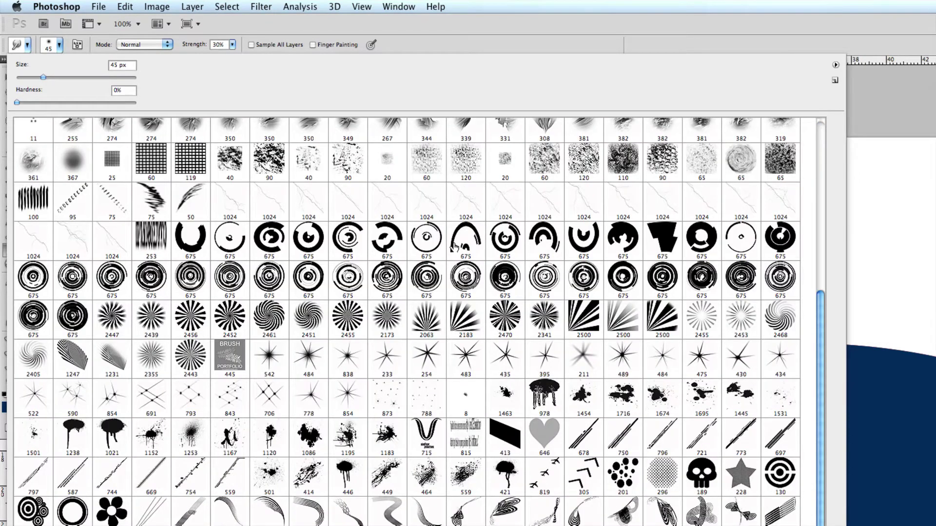
{"action": "scroll", "coordinate": [454, 246], "scroll_direction": "up", "scroll_amount": 6}
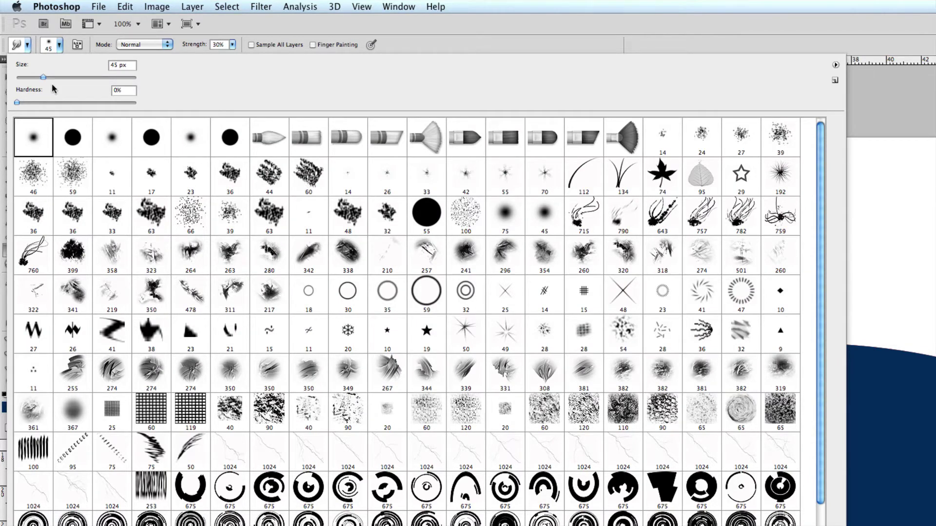
{"action": "left_click", "coordinate": [60, 45]}
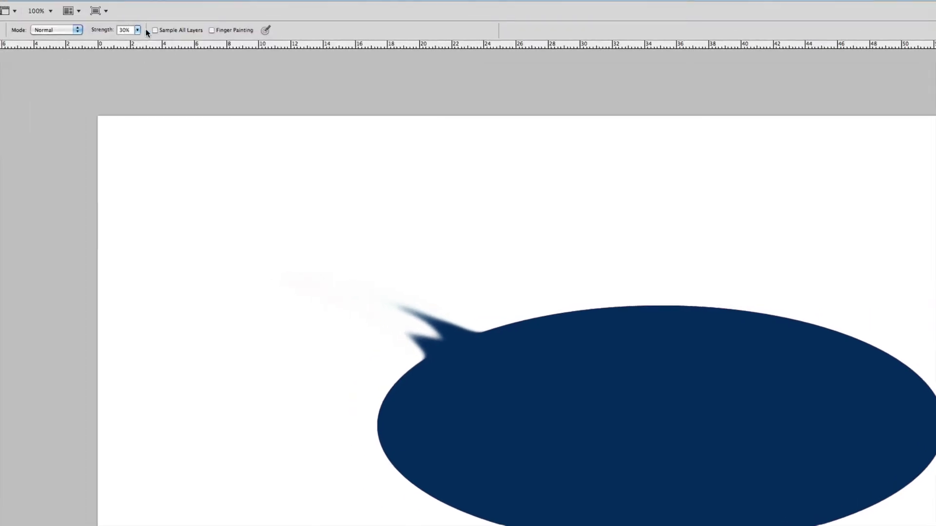
{"action": "left_click", "coordinate": [137, 30]}
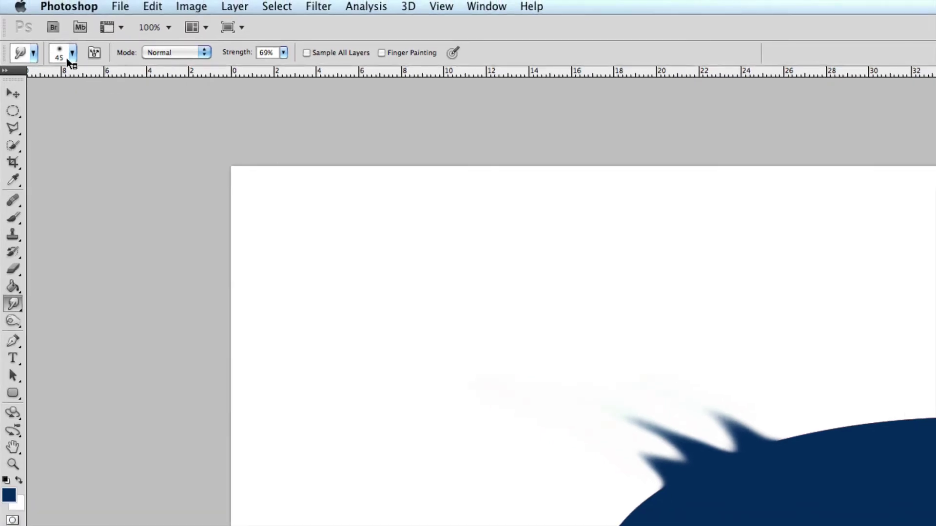
Switch the Smudge tool to the hard round 45 px brush and set its strength to 66%
{"action": "left_click", "coordinate": [71, 49]}
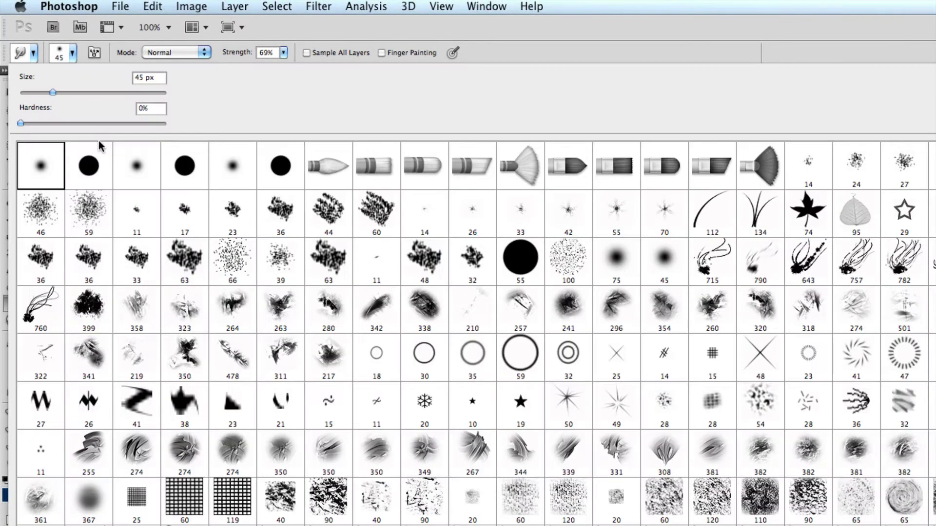
{"action": "left_click", "coordinate": [90, 167]}
{"action": "left_click", "coordinate": [74, 52]}
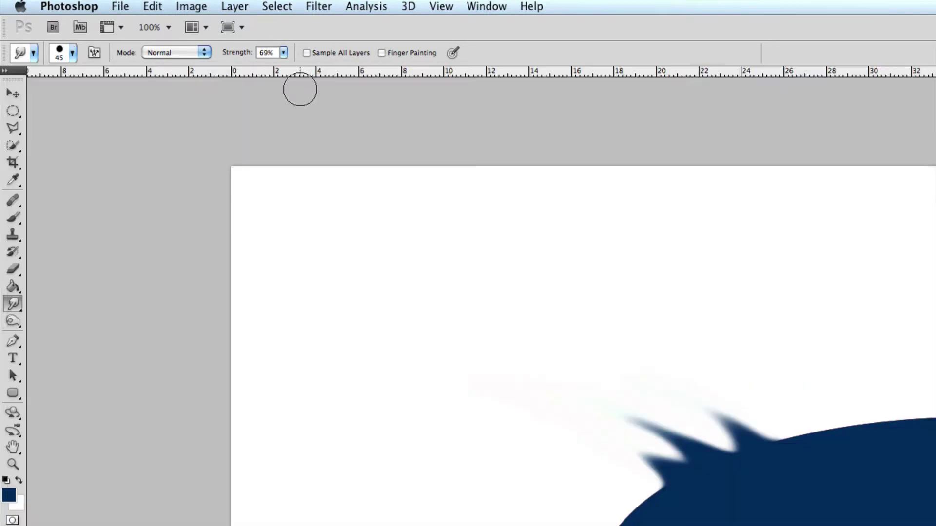
{"action": "left_click_drag", "start_coordinate": [283, 52], "coordinate": [279, 66]}
{"action": "left_click", "coordinate": [282, 54]}
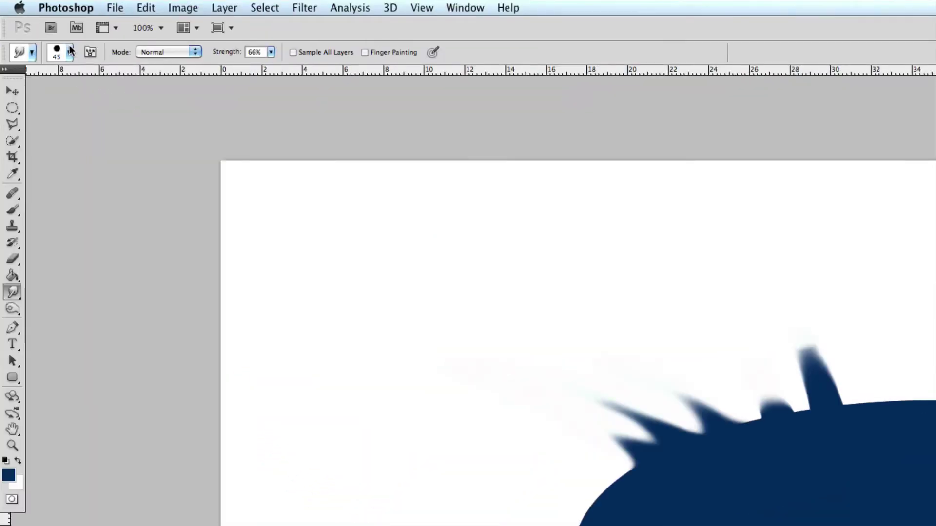
Shrink the hard round brush to 9 px and smudge thin spikes out of the ellipse's upper-left edge
{"action": "left_click", "coordinate": [70, 51]}
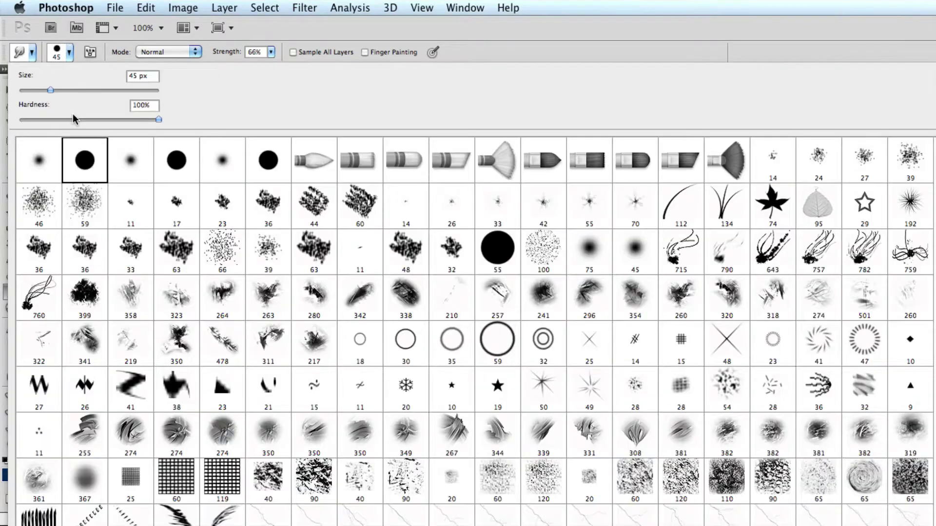
{"action": "left_click", "coordinate": [71, 51]}
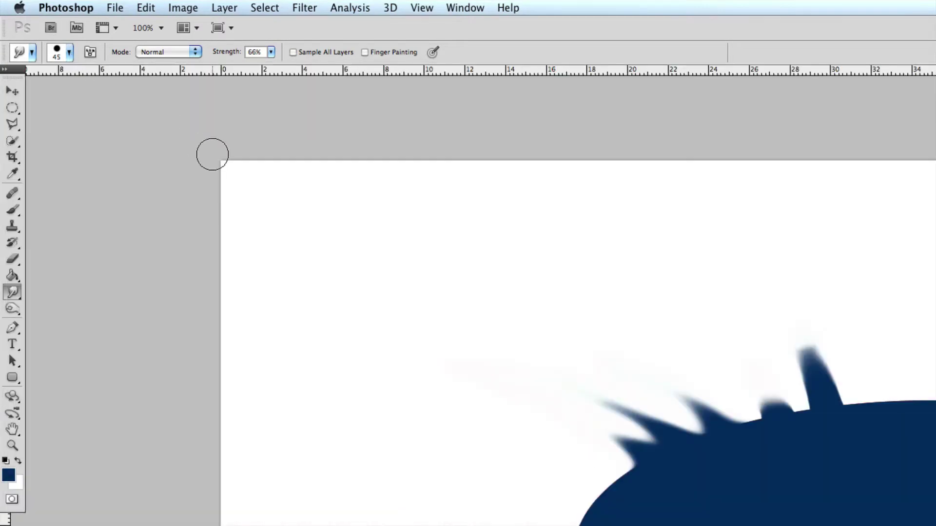
{"action": "key", "text": "bracketleft"}
{"action": "key", "text": "bracketleft"}
{"action": "key", "text": "bracketleft"}
{"action": "key", "text": "bracketleft"}
{"action": "key", "text": "bracketleft"}
{"action": "key", "text": "bracketleft"}
{"action": "key", "text": "bracketleft"}
{"action": "mouse_move", "coordinate": [806, 420]}
{"action": "left_mouse_down"}
{"action": "mouse_move", "coordinate": [787, 383]}
{"action": "mouse_move", "coordinate": [783, 400]}
{"action": "mouse_move", "coordinate": [737, 376]}
{"action": "left_mouse_up"}
{"action": "mouse_move", "coordinate": [803, 439]}
{"action": "left_mouse_down"}
{"action": "mouse_move", "coordinate": [718, 377]}
{"action": "mouse_move", "coordinate": [788, 438]}
{"action": "mouse_move", "coordinate": [730, 408]}
{"action": "left_mouse_up"}
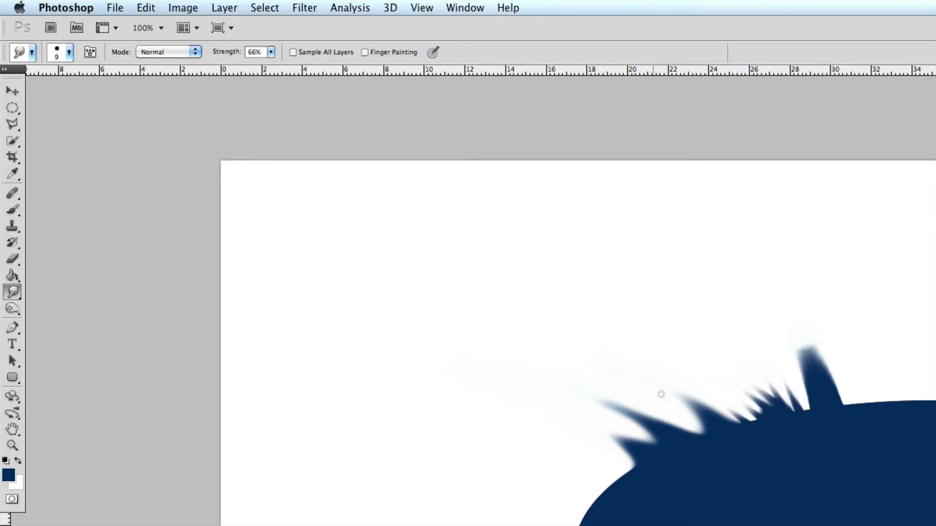
Choose the 44 px chalk brush for smudging and lower the strength to 31%
{"action": "left_click", "coordinate": [70, 52]}
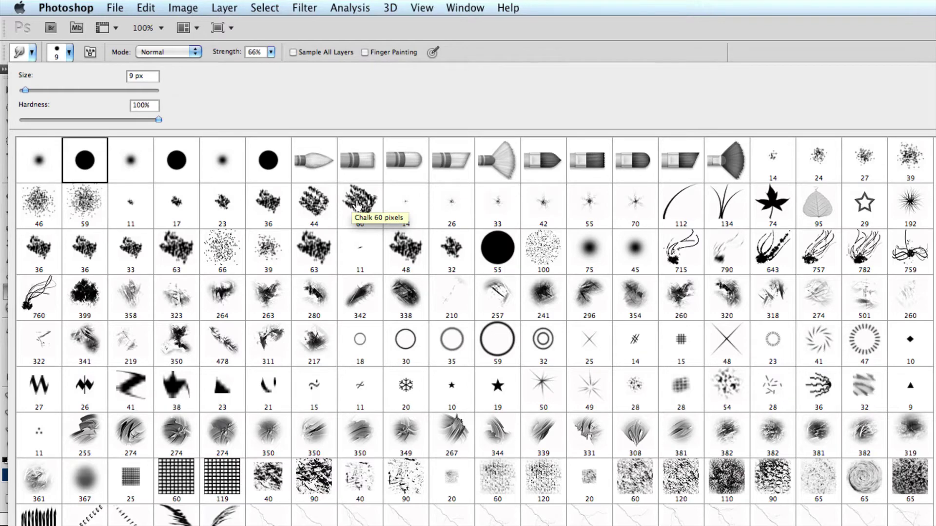
{"action": "left_click", "coordinate": [316, 210]}
{"action": "left_click", "coordinate": [70, 53]}
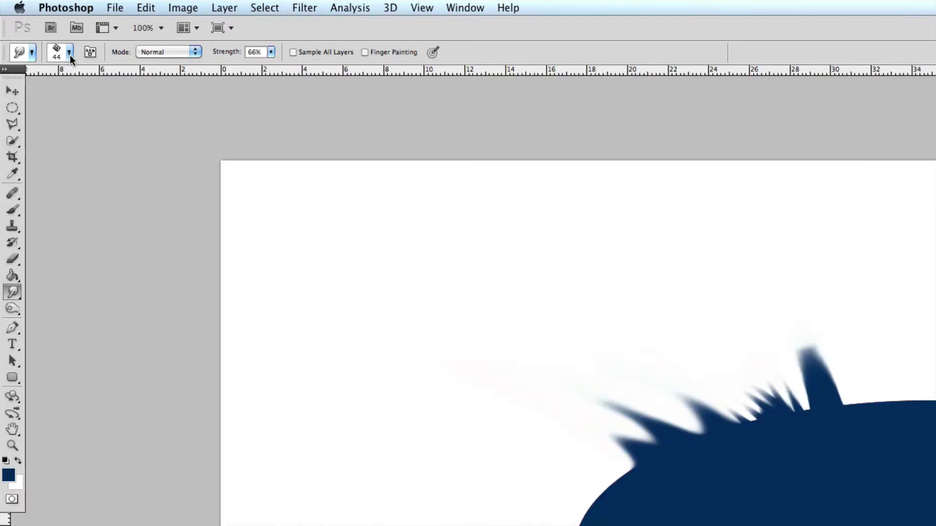
{"action": "left_click", "coordinate": [271, 52]}
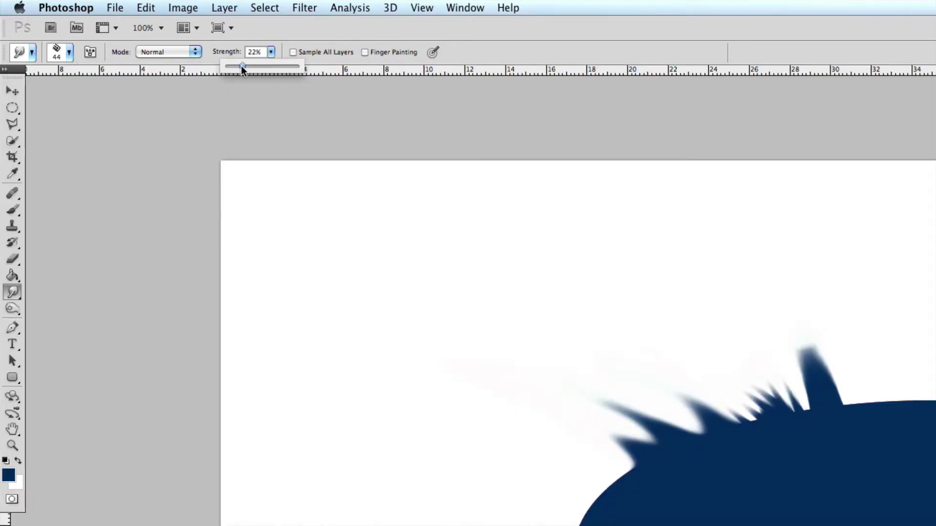
{"action": "left_click", "coordinate": [272, 51]}
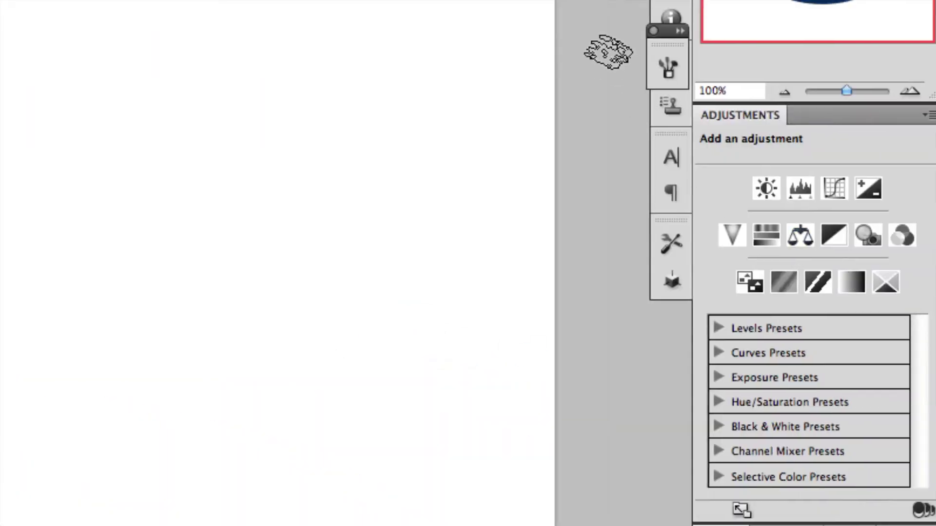
Raise the smudge strength of the chalk brush to 69%
{"action": "left_click", "coordinate": [667, 69]}
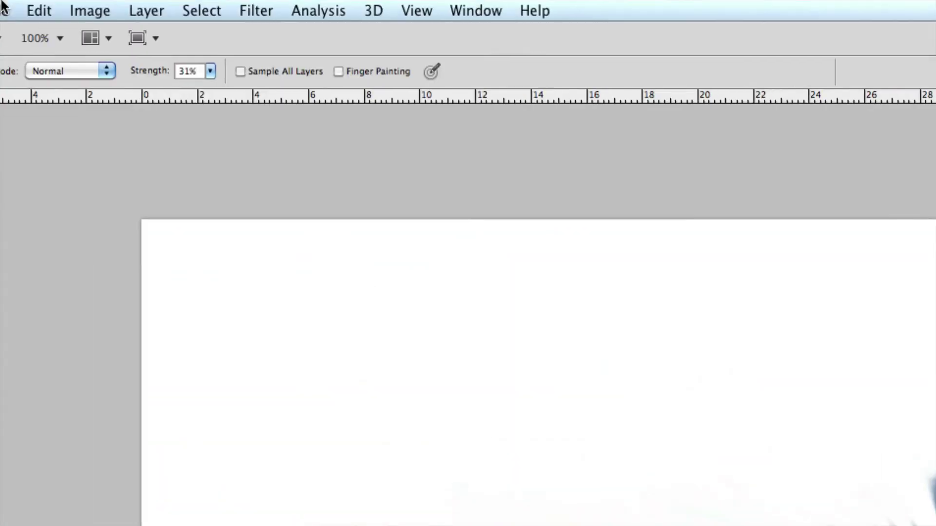
{"action": "left_click", "coordinate": [211, 70]}
{"action": "left_click_drag", "start_coordinate": [212, 90], "coordinate": [251, 90]}
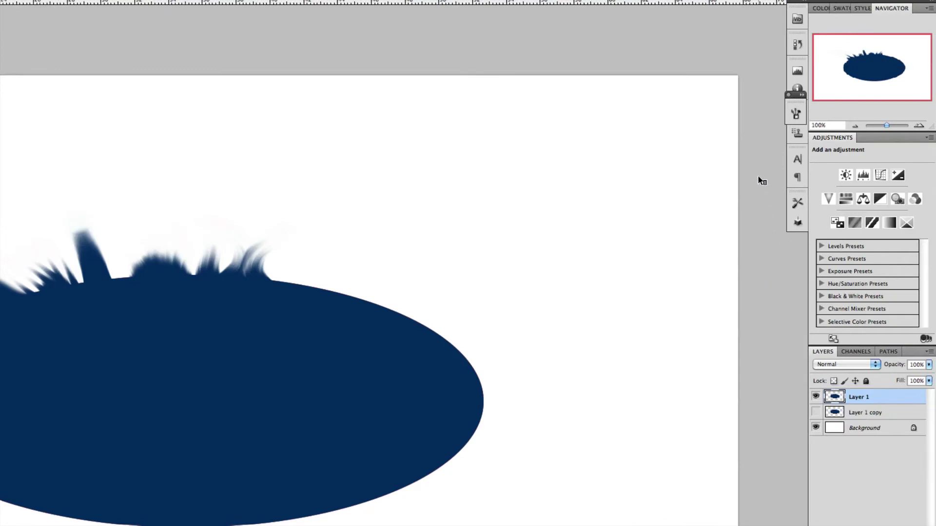
Open the brush settings and enable Shape Dynamics with 100% size jitter, 0% minimum diameter and 100% angle jitter
{"action": "left_click", "coordinate": [796, 113]}
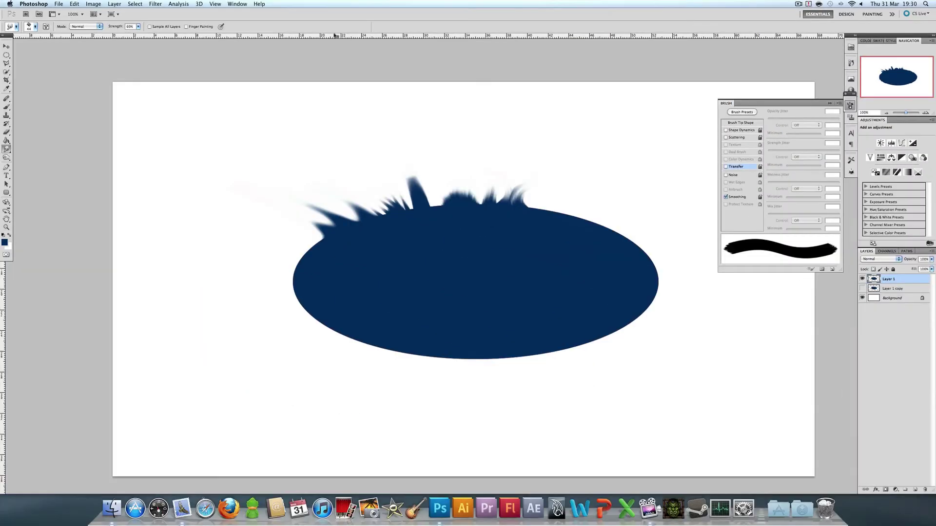
{"action": "left_click", "coordinate": [237, 4]}
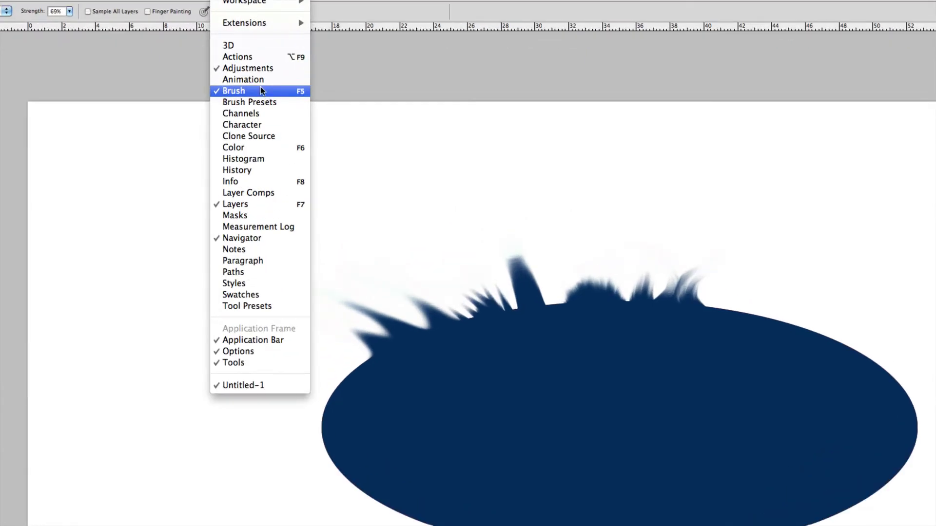
{"action": "left_click", "coordinate": [262, 92]}
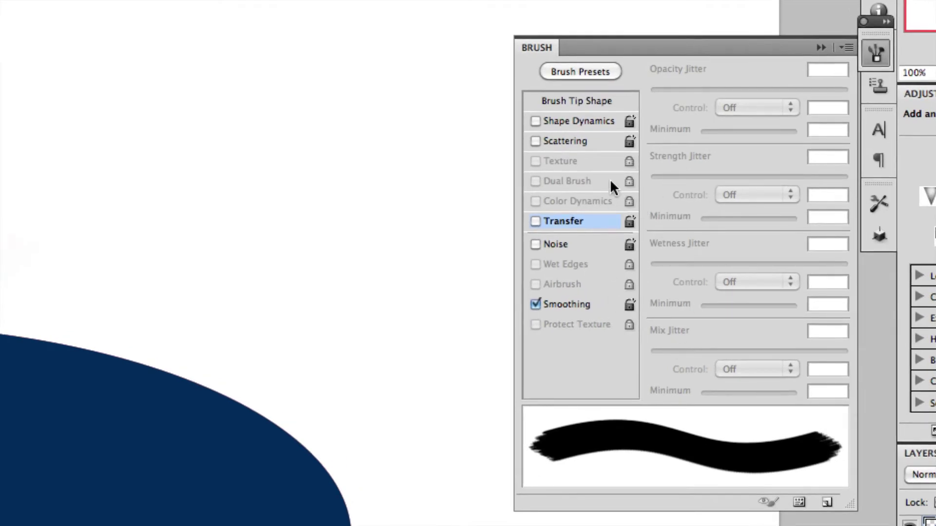
{"action": "left_click", "coordinate": [583, 123]}
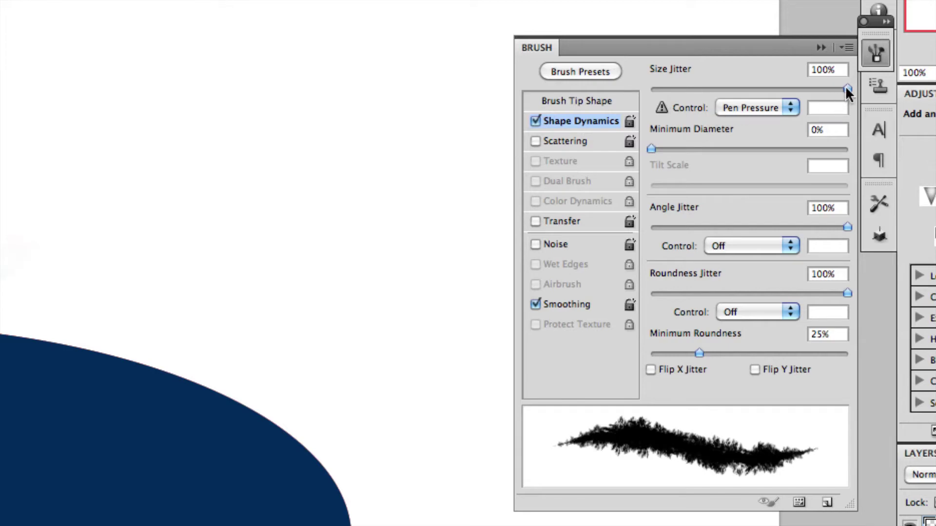
{"action": "mouse_move", "coordinate": [847, 89]}
{"action": "left_mouse_down"}
{"action": "mouse_move", "coordinate": [678, 95]}
{"action": "mouse_move", "coordinate": [865, 101]}
{"action": "left_mouse_up"}
{"action": "mouse_move", "coordinate": [650, 149]}
{"action": "left_mouse_down"}
{"action": "mouse_move", "coordinate": [812, 147]}
{"action": "mouse_move", "coordinate": [592, 160]}
{"action": "left_mouse_up"}
{"action": "mouse_move", "coordinate": [847, 227]}
{"action": "left_mouse_down"}
{"action": "mouse_move", "coordinate": [782, 227]}
{"action": "mouse_move", "coordinate": [891, 225]}
{"action": "left_mouse_up"}
Enable Scattering with 117% scatter, count 1 and 0% count jitter, and turn on Transfer for the brush
{"action": "left_click", "coordinate": [567, 141]}
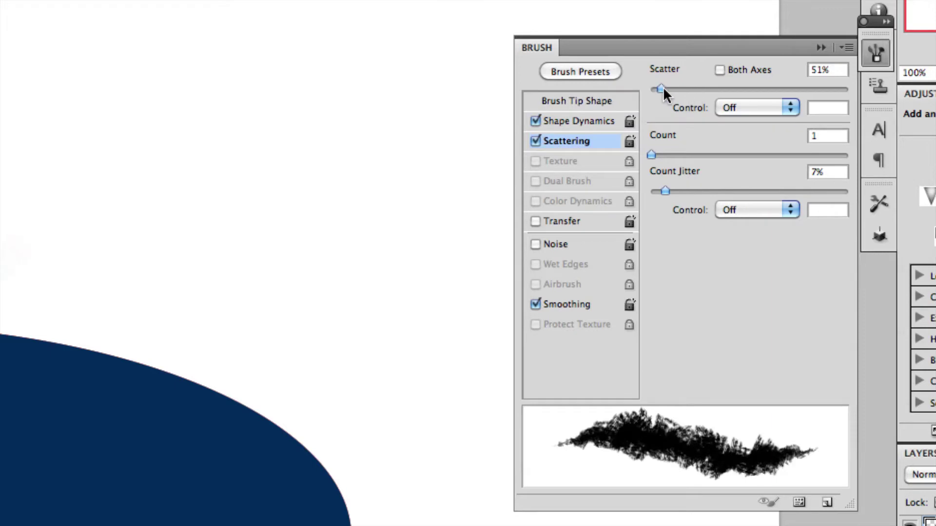
{"action": "left_click_drag", "start_coordinate": [662, 88], "coordinate": [673, 89]}
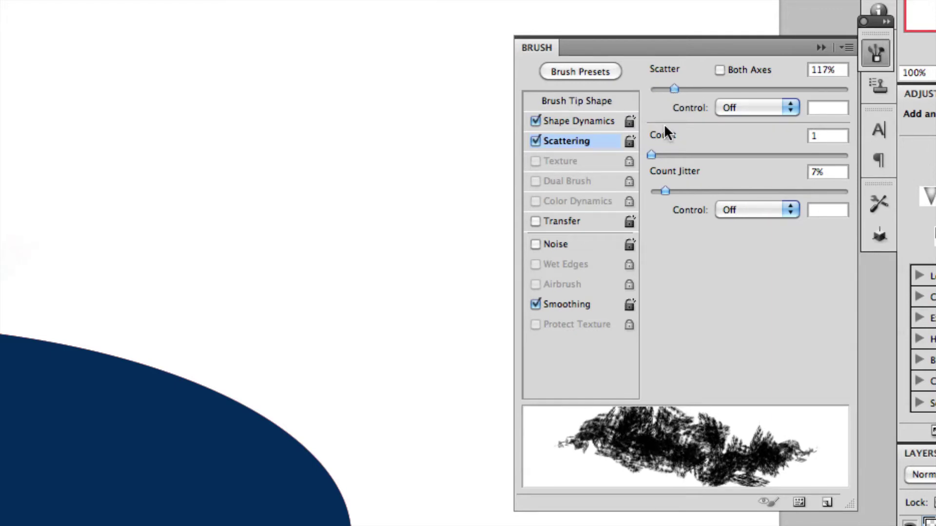
{"action": "mouse_move", "coordinate": [653, 155]}
{"action": "left_mouse_down"}
{"action": "mouse_move", "coordinate": [663, 155]}
{"action": "mouse_move", "coordinate": [651, 155]}
{"action": "left_mouse_up"}
{"action": "mouse_move", "coordinate": [665, 191]}
{"action": "left_mouse_down"}
{"action": "mouse_move", "coordinate": [733, 191]}
{"action": "mouse_move", "coordinate": [695, 197]}
{"action": "left_mouse_up"}
{"action": "left_click", "coordinate": [548, 225]}
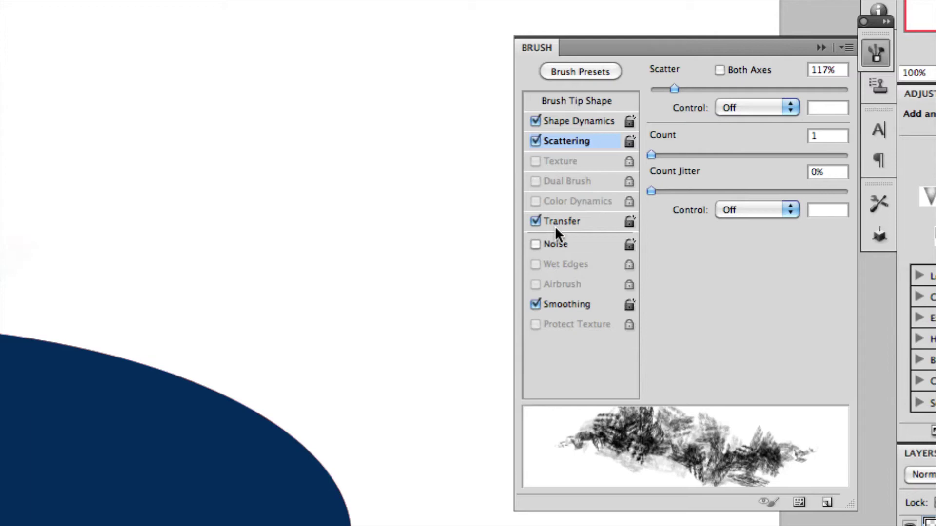
{"action": "left_click", "coordinate": [558, 223]}
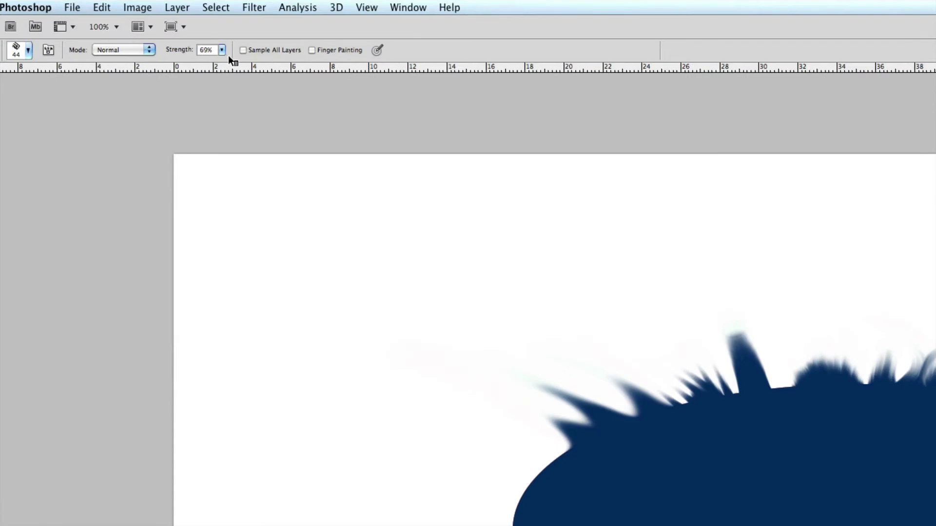
Try the scattered chalk brush at 30% smudge strength and raise the strength to 72%
{"action": "left_click_drag", "start_coordinate": [218, 63], "coordinate": [197, 64]}
{"action": "left_click", "coordinate": [220, 51]}
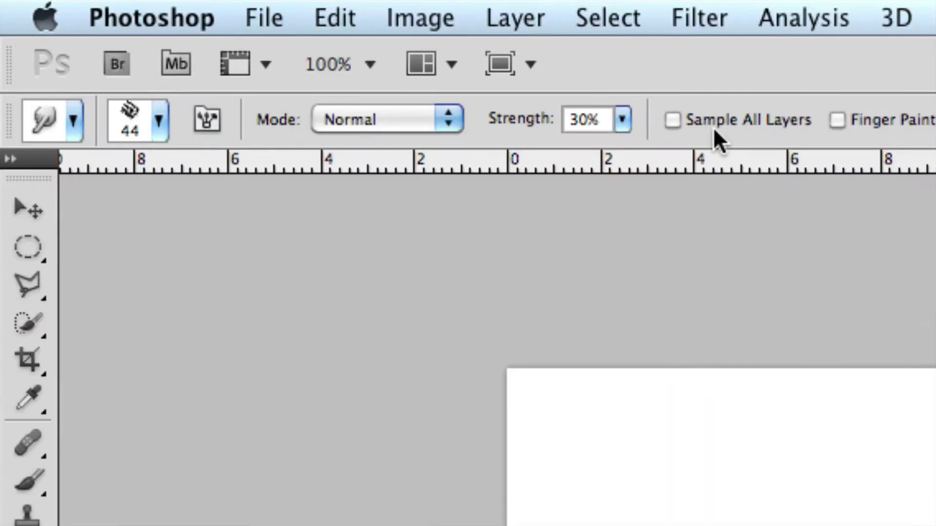
{"action": "left_click", "coordinate": [632, 119]}
{"action": "left_click_drag", "start_coordinate": [622, 153], "coordinate": [695, 155]}
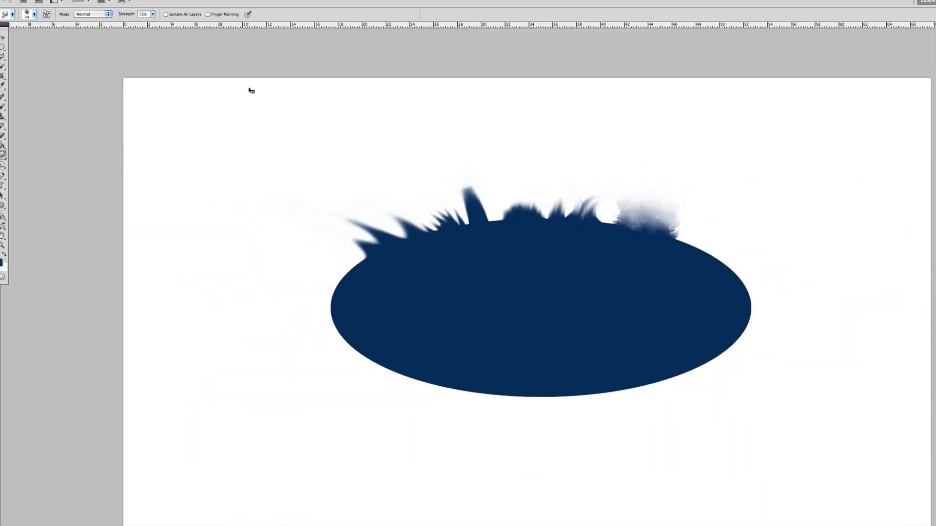
Look through the brush presets for other tip shapes that could be used for smudging
{"action": "left_click", "coordinate": [41, 33]}
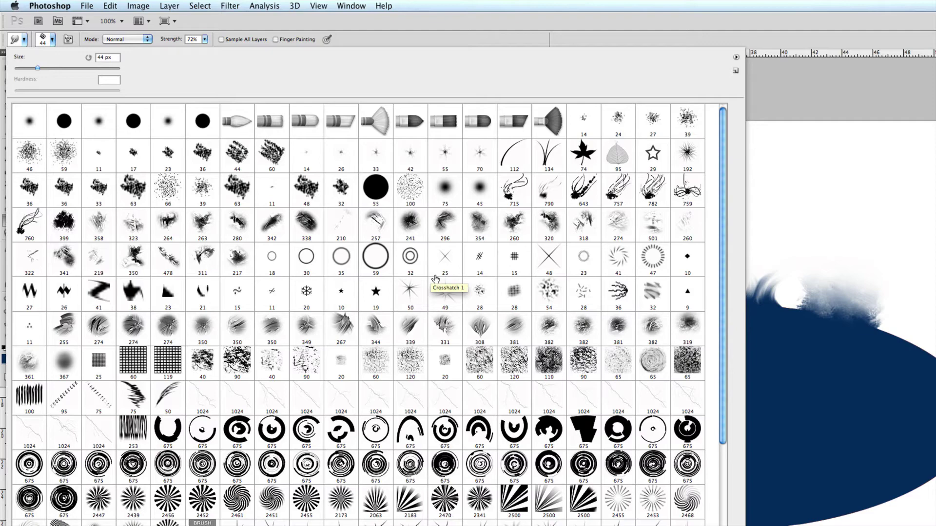
{"action": "scroll", "coordinate": [434, 280], "scroll_direction": "down", "scroll_amount": 5}
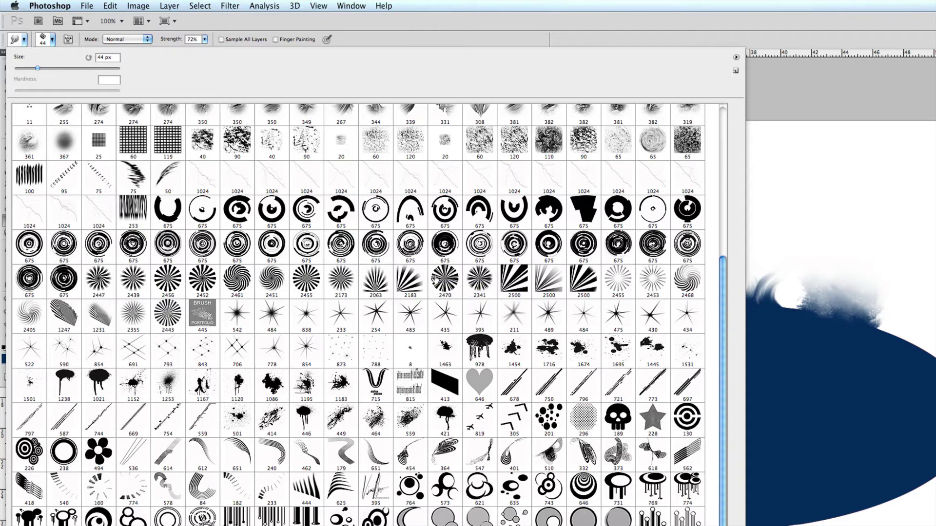
{"action": "scroll", "coordinate": [434, 280], "scroll_direction": "up", "scroll_amount": 5}
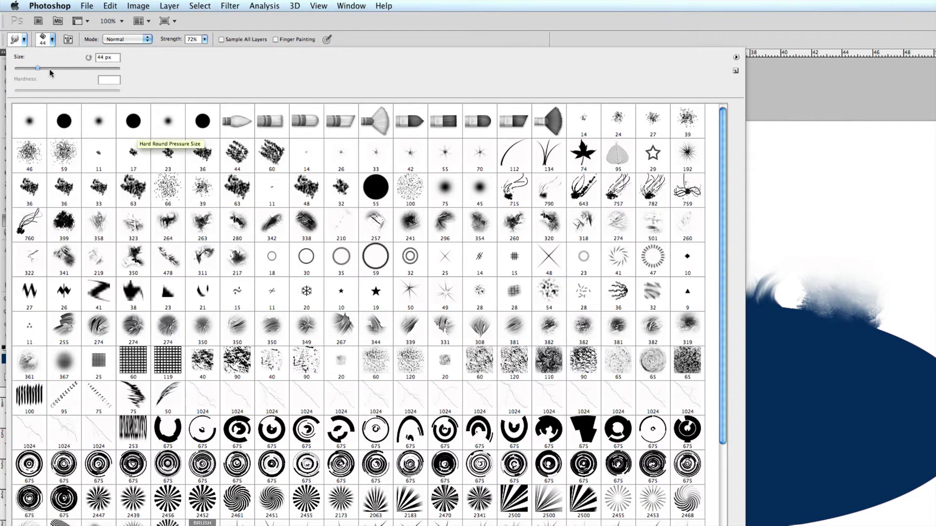
{"action": "left_click", "coordinate": [53, 40]}
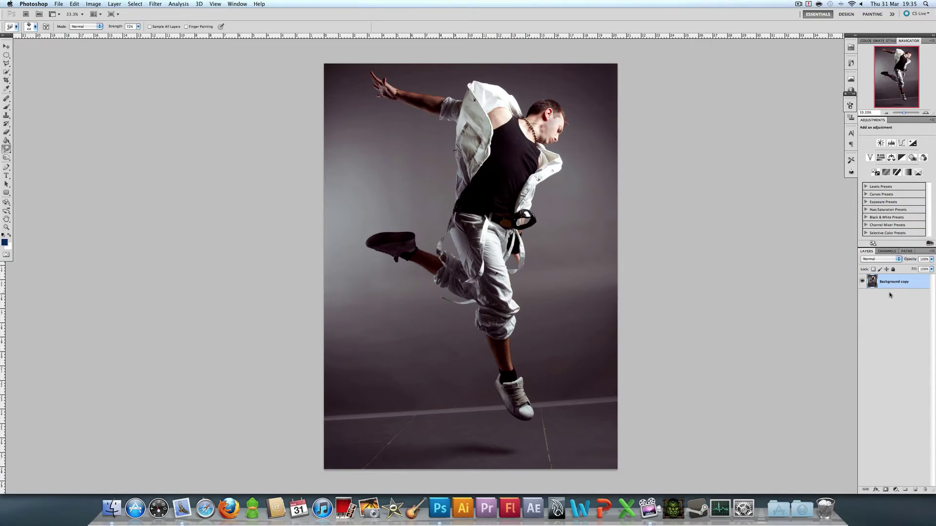
Duplicate the dancer photo layer and open the brush presets and brush settings for smudging the copy
{"action": "left_click_drag", "start_coordinate": [892, 285], "coordinate": [915, 489]}
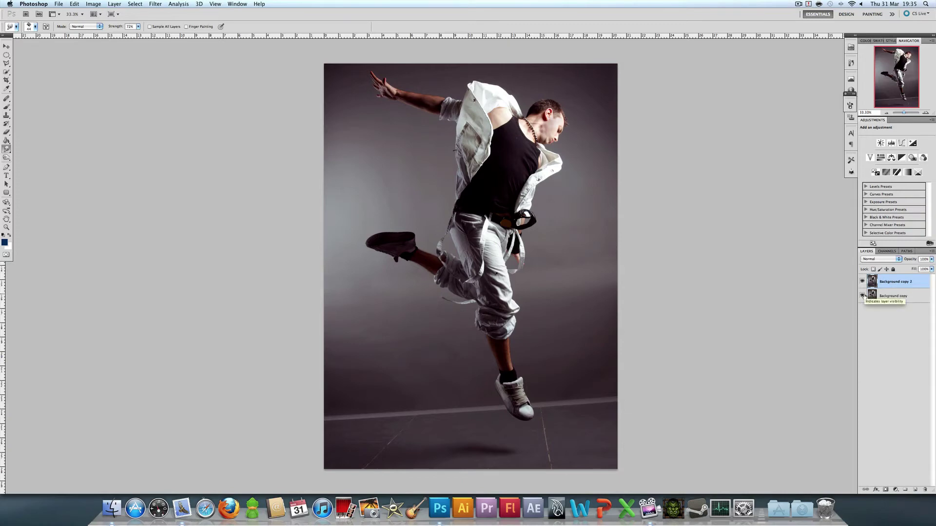
{"action": "left_click", "coordinate": [34, 27]}
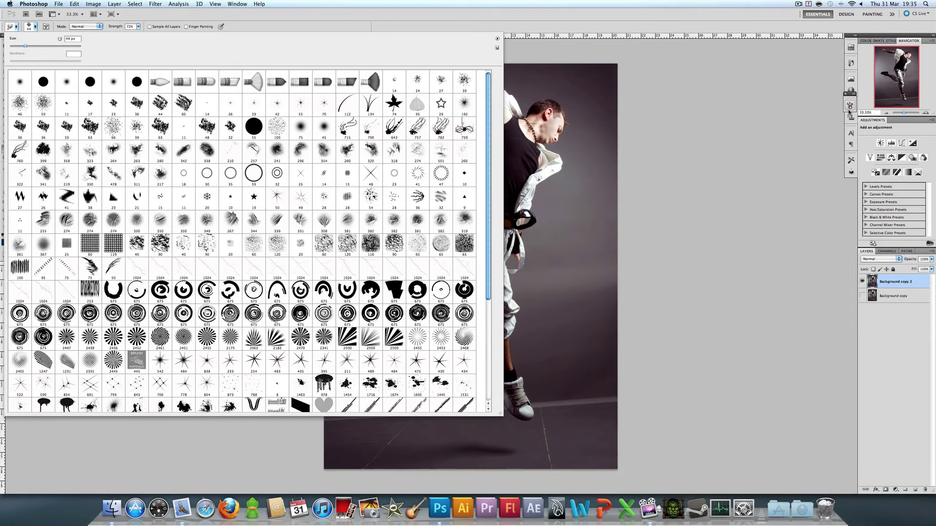
{"action": "left_click", "coordinate": [849, 105]}
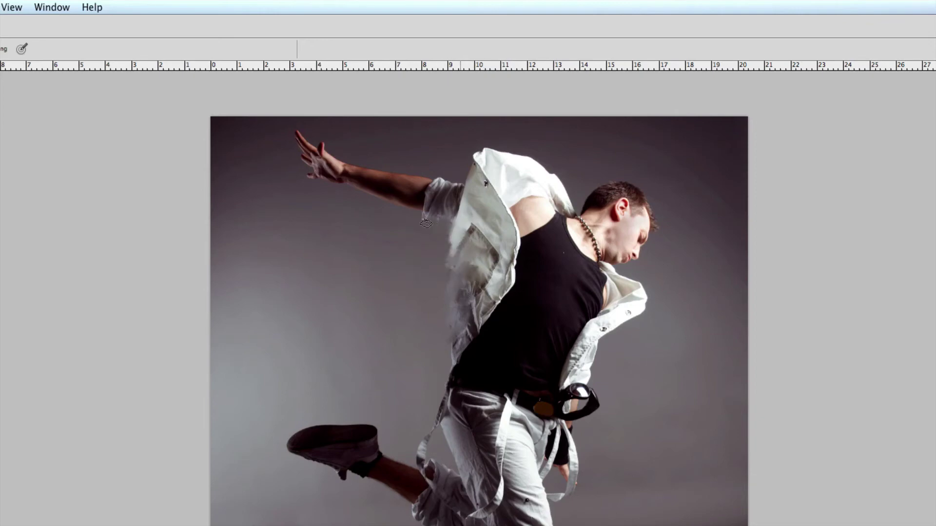
Smudge the back edge and raised shoulder of the white jacket outward into wispy, smoke-like texture
{"action": "mouse_move", "coordinate": [455, 245]}
{"action": "left_mouse_down"}
{"action": "mouse_move", "coordinate": [459, 234]}
{"action": "mouse_move", "coordinate": [412, 240]}
{"action": "mouse_move", "coordinate": [461, 238]}
{"action": "mouse_move", "coordinate": [428, 234]}
{"action": "mouse_move", "coordinate": [462, 254]}
{"action": "left_mouse_up"}
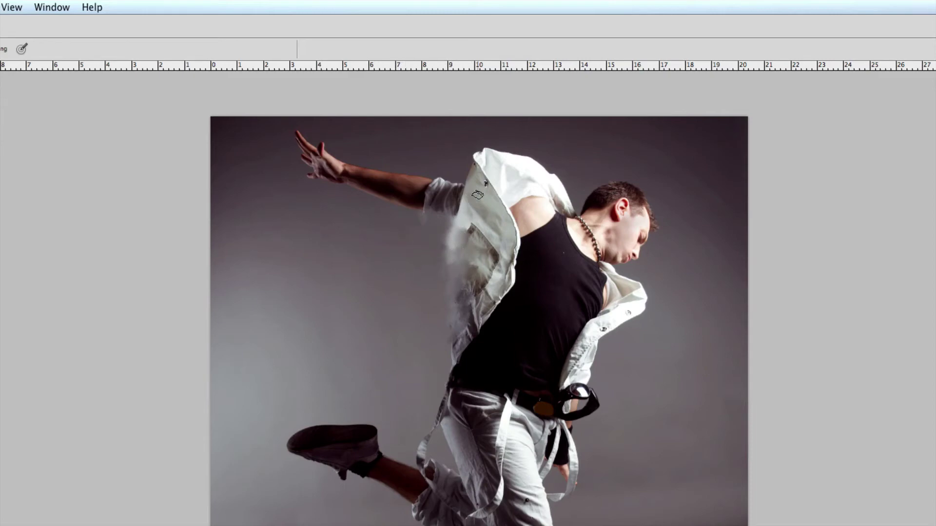
{"action": "mouse_move", "coordinate": [486, 187]}
{"action": "left_mouse_down"}
{"action": "mouse_move", "coordinate": [455, 129]}
{"action": "mouse_move", "coordinate": [493, 181]}
{"action": "mouse_move", "coordinate": [456, 118]}
{"action": "mouse_move", "coordinate": [480, 164]}
{"action": "mouse_move", "coordinate": [457, 118]}
{"action": "mouse_move", "coordinate": [481, 141]}
{"action": "mouse_move", "coordinate": [461, 107]}
{"action": "mouse_move", "coordinate": [493, 171]}
{"action": "mouse_move", "coordinate": [457, 107]}
{"action": "left_mouse_up"}
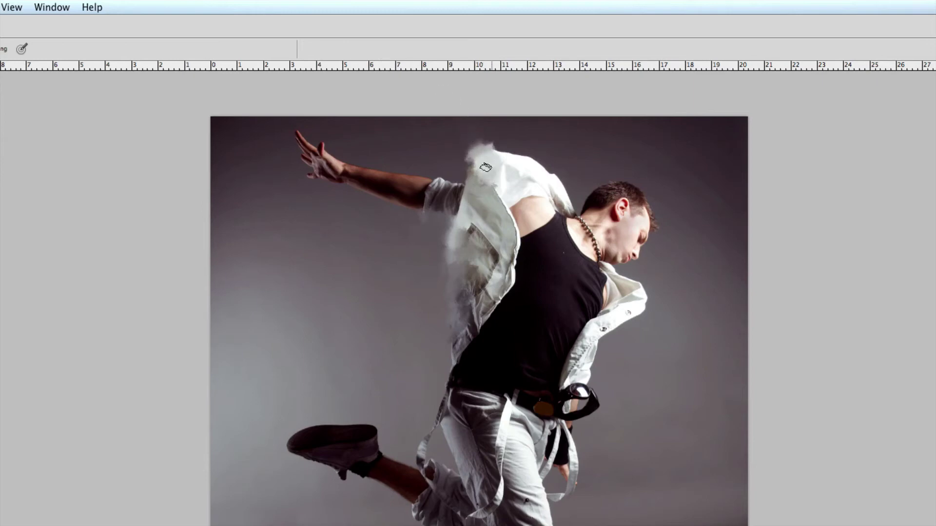
{"action": "mouse_move", "coordinate": [486, 168]}
{"action": "left_mouse_down"}
{"action": "mouse_move", "coordinate": [483, 190]}
{"action": "mouse_move", "coordinate": [496, 160]}
{"action": "mouse_move", "coordinate": [524, 176]}
{"action": "mouse_move", "coordinate": [492, 123]}
{"action": "mouse_move", "coordinate": [550, 182]}
{"action": "mouse_move", "coordinate": [530, 148]}
{"action": "mouse_move", "coordinate": [546, 183]}
{"action": "mouse_move", "coordinate": [508, 179]}
{"action": "left_mouse_up"}
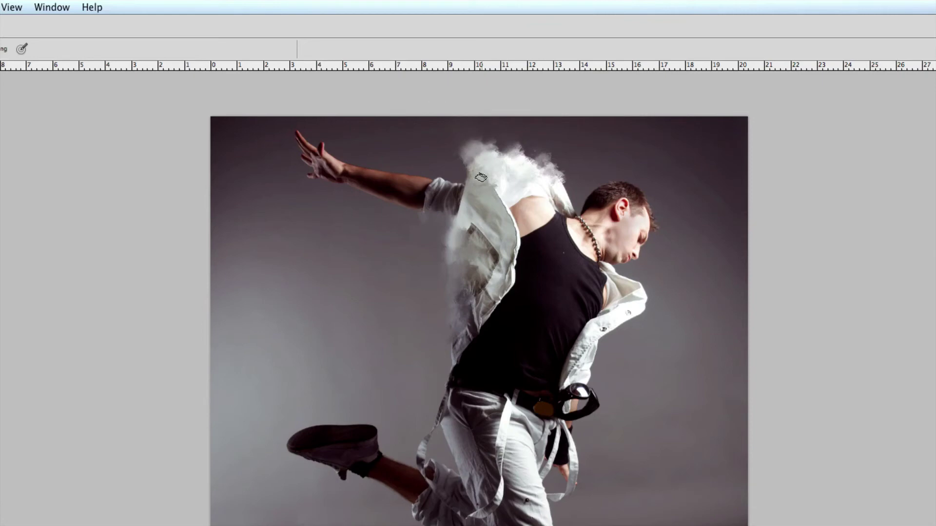
{"action": "left_click_drag", "start_coordinate": [481, 176], "coordinate": [459, 150]}
{"action": "mouse_move", "coordinate": [495, 186]}
{"action": "left_mouse_down"}
{"action": "mouse_move", "coordinate": [447, 132]}
{"action": "mouse_move", "coordinate": [463, 179]}
{"action": "mouse_move", "coordinate": [432, 159]}
{"action": "mouse_move", "coordinate": [456, 201]}
{"action": "left_mouse_up"}
Smudge the jacket's collar, front side, lower back edge and inner lapels to spread the smoky texture over the rest of it
{"action": "left_click_drag", "start_coordinate": [560, 205], "coordinate": [565, 175]}
{"action": "mouse_move", "coordinate": [629, 311]}
{"action": "left_mouse_down"}
{"action": "mouse_move", "coordinate": [666, 302]}
{"action": "mouse_move", "coordinate": [634, 289]}
{"action": "mouse_move", "coordinate": [671, 295]}
{"action": "mouse_move", "coordinate": [622, 286]}
{"action": "mouse_move", "coordinate": [660, 290]}
{"action": "mouse_move", "coordinate": [612, 271]}
{"action": "mouse_move", "coordinate": [641, 283]}
{"action": "mouse_move", "coordinate": [628, 278]}
{"action": "mouse_move", "coordinate": [678, 320]}
{"action": "mouse_move", "coordinate": [620, 318]}
{"action": "mouse_move", "coordinate": [658, 329]}
{"action": "mouse_move", "coordinate": [601, 337]}
{"action": "mouse_move", "coordinate": [632, 345]}
{"action": "mouse_move", "coordinate": [592, 343]}
{"action": "mouse_move", "coordinate": [605, 348]}
{"action": "mouse_move", "coordinate": [629, 335]}
{"action": "mouse_move", "coordinate": [581, 363]}
{"action": "mouse_move", "coordinate": [633, 347]}
{"action": "mouse_move", "coordinate": [577, 370]}
{"action": "mouse_move", "coordinate": [620, 372]}
{"action": "mouse_move", "coordinate": [577, 377]}
{"action": "mouse_move", "coordinate": [654, 344]}
{"action": "mouse_move", "coordinate": [605, 341]}
{"action": "mouse_move", "coordinate": [632, 325]}
{"action": "left_mouse_up"}
{"action": "mouse_move", "coordinate": [457, 339]}
{"action": "left_mouse_down"}
{"action": "mouse_move", "coordinate": [433, 370]}
{"action": "mouse_move", "coordinate": [448, 353]}
{"action": "left_mouse_up"}
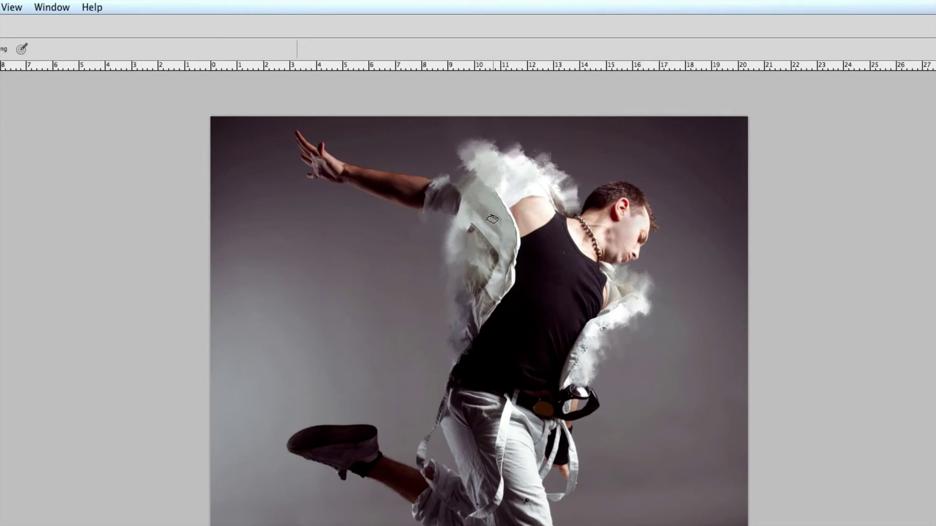
{"action": "mouse_move", "coordinate": [490, 198]}
{"action": "left_mouse_down"}
{"action": "mouse_move", "coordinate": [523, 260]}
{"action": "mouse_move", "coordinate": [510, 230]}
{"action": "mouse_move", "coordinate": [524, 284]}
{"action": "mouse_move", "coordinate": [508, 265]}
{"action": "mouse_move", "coordinate": [511, 308]}
{"action": "mouse_move", "coordinate": [500, 285]}
{"action": "mouse_move", "coordinate": [481, 338]}
{"action": "mouse_move", "coordinate": [487, 310]}
{"action": "left_mouse_up"}
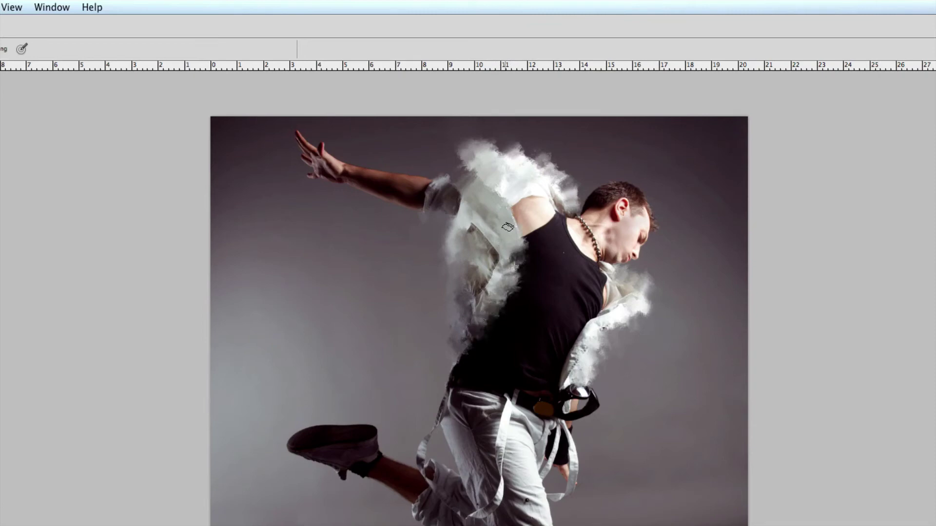
{"action": "mouse_move", "coordinate": [610, 324]}
{"action": "left_mouse_down"}
{"action": "mouse_move", "coordinate": [587, 327]}
{"action": "mouse_move", "coordinate": [568, 348]}
{"action": "mouse_move", "coordinate": [559, 375]}
{"action": "mouse_move", "coordinate": [573, 362]}
{"action": "mouse_move", "coordinate": [547, 399]}
{"action": "mouse_move", "coordinate": [560, 382]}
{"action": "left_mouse_up"}
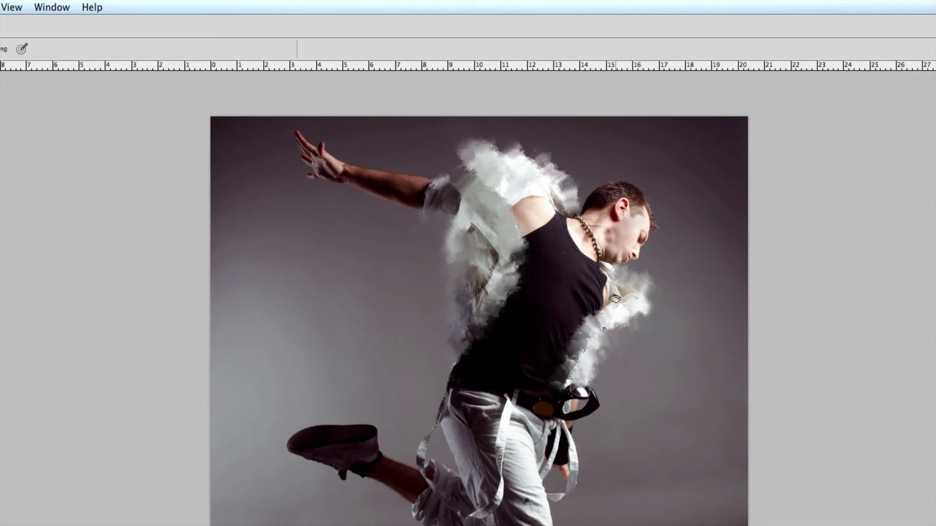
{"action": "left_click_drag", "start_coordinate": [615, 298], "coordinate": [605, 309]}
{"action": "mouse_move", "coordinate": [478, 174]}
{"action": "left_mouse_down"}
{"action": "mouse_move", "coordinate": [446, 151]}
{"action": "mouse_move", "coordinate": [454, 165]}
{"action": "left_mouse_up"}
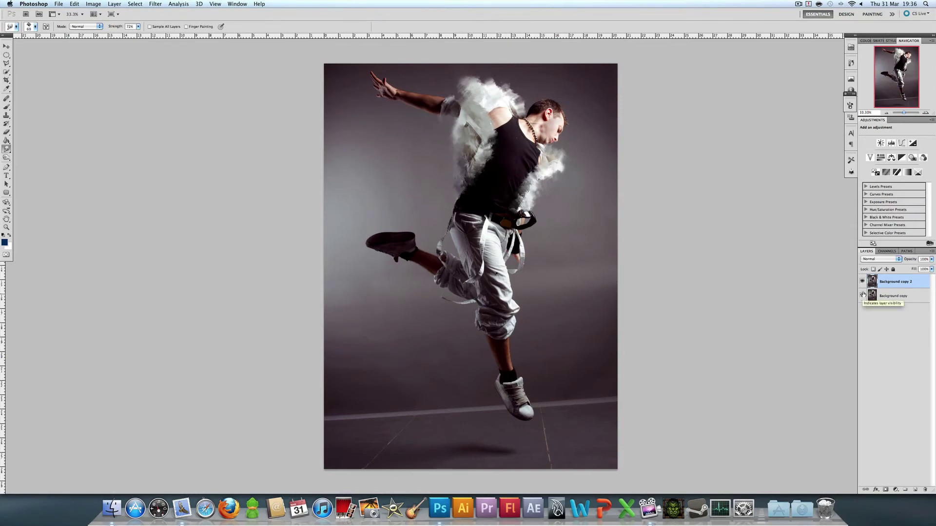
Try the Lighten blend mode and a reduced opacity on the smudged layer, returning it to Normal at 100%
{"action": "left_click", "coordinate": [877, 259]}
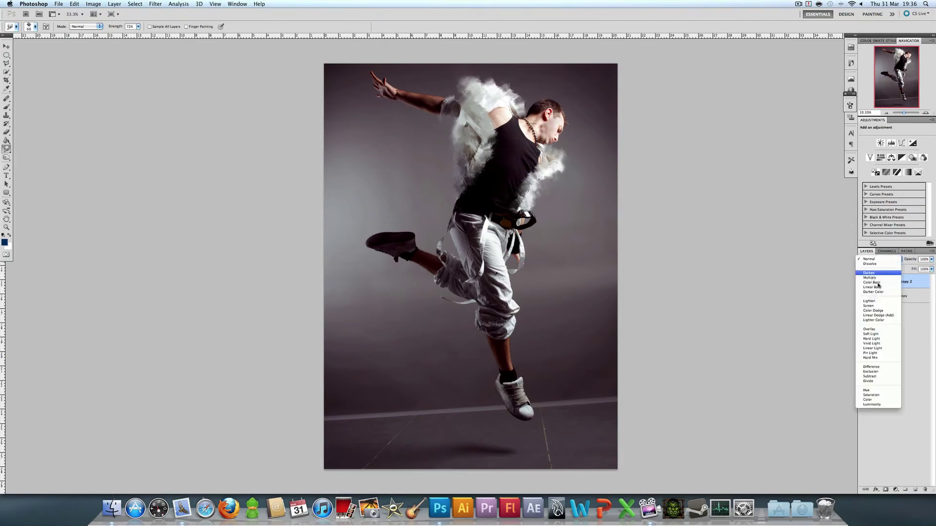
{"action": "left_click", "coordinate": [871, 302]}
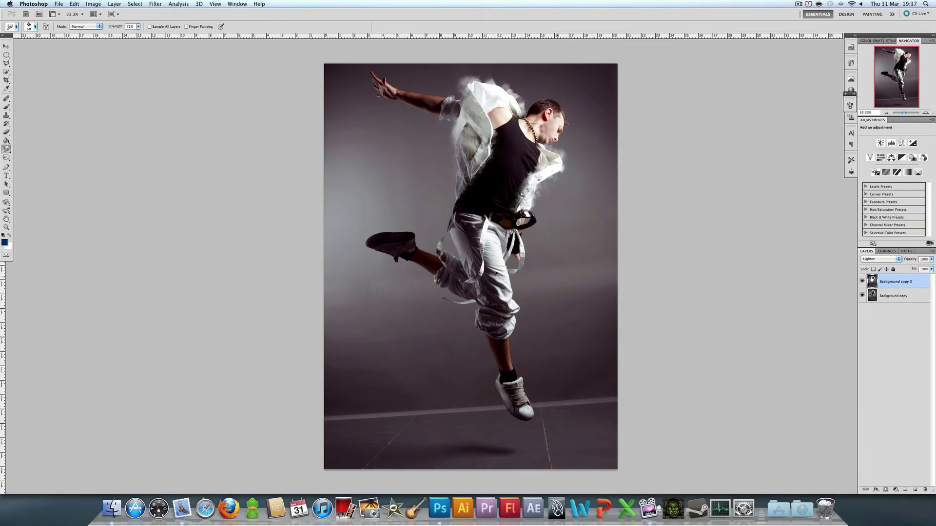
{"action": "left_click", "coordinate": [887, 261]}
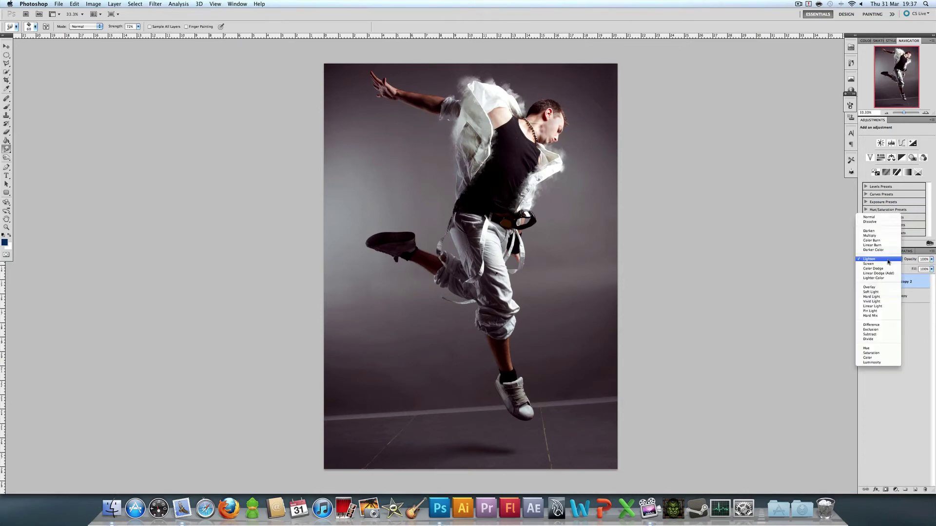
{"action": "left_click", "coordinate": [872, 218]}
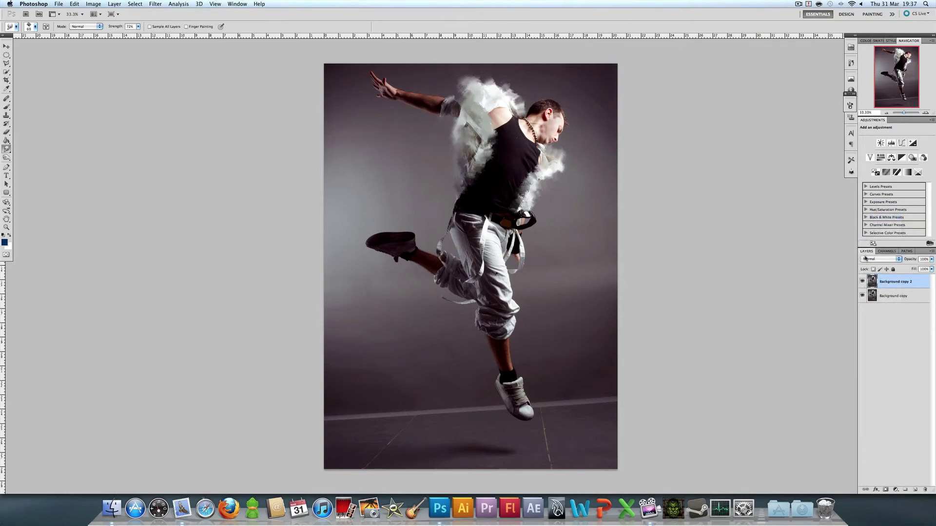
{"action": "left_click", "coordinate": [932, 260]}
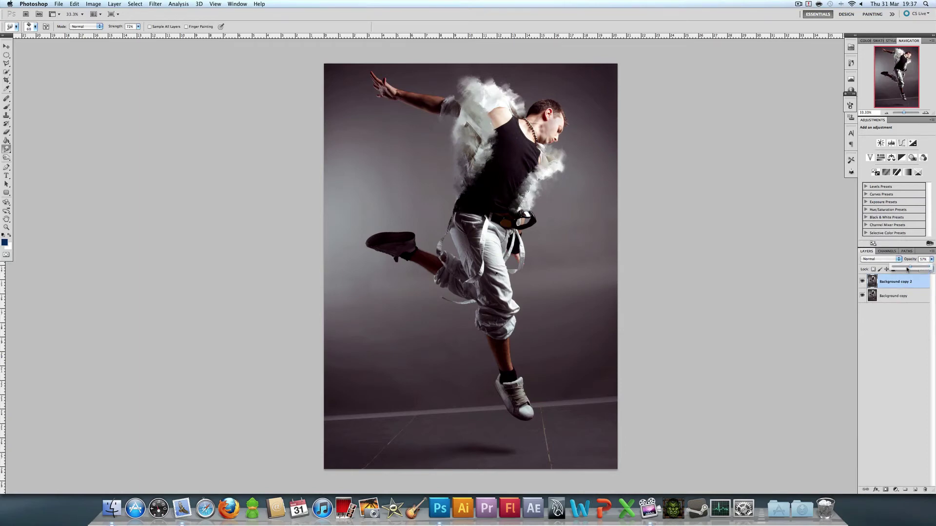
{"action": "mouse_move", "coordinate": [907, 269]}
{"action": "left_mouse_down"}
{"action": "mouse_move", "coordinate": [886, 269]}
{"action": "mouse_move", "coordinate": [905, 269]}
{"action": "left_mouse_up"}
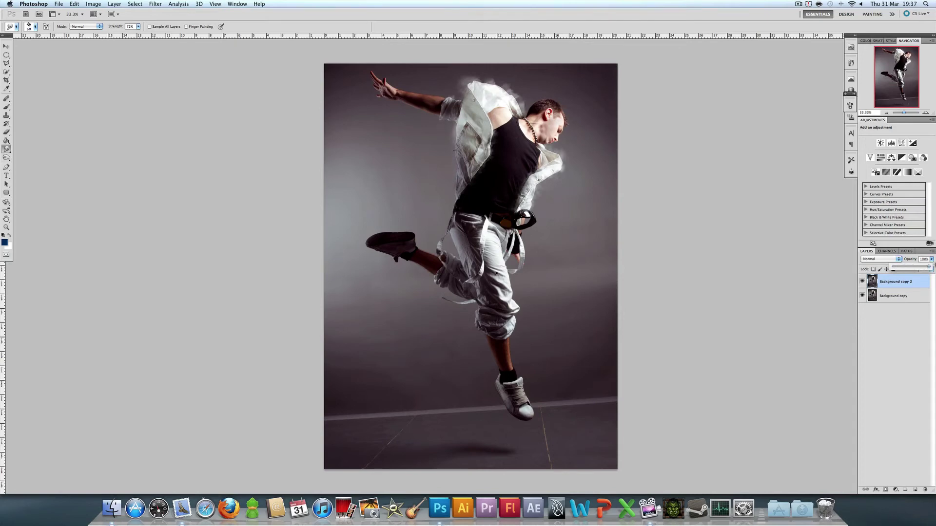
Set the smudged layer's blend mode to Lighten and toggle its visibility to compare the effect with the original
{"action": "left_click", "coordinate": [879, 259]}
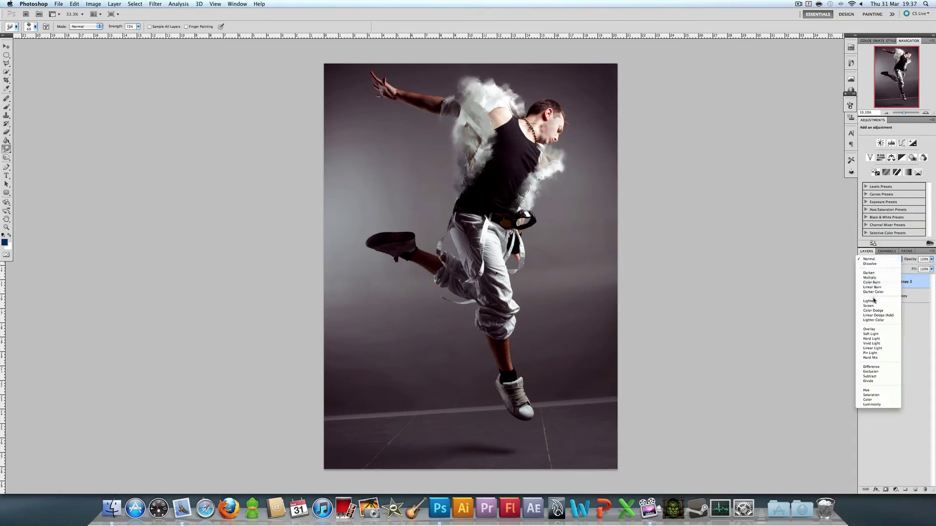
{"action": "left_click", "coordinate": [870, 301]}
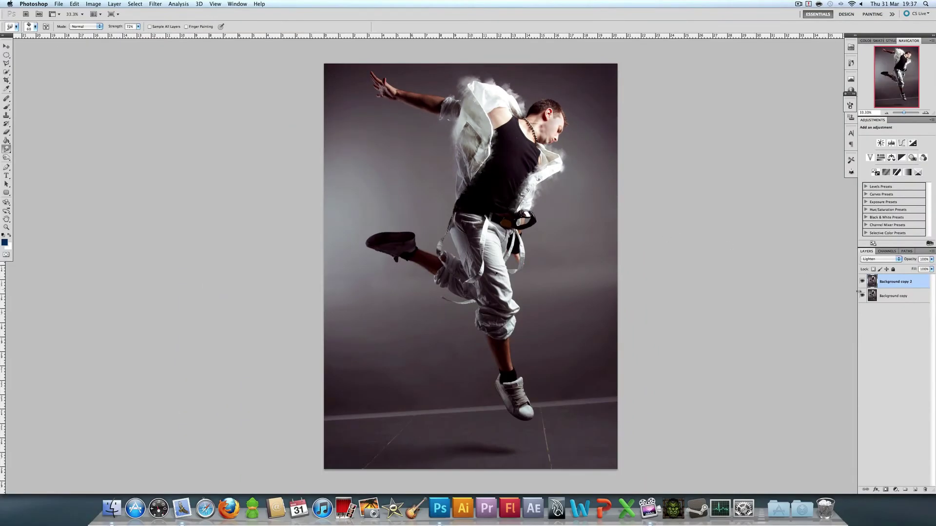
{"action": "left_click", "coordinate": [862, 282]}
{"action": "left_click", "coordinate": [863, 282]}
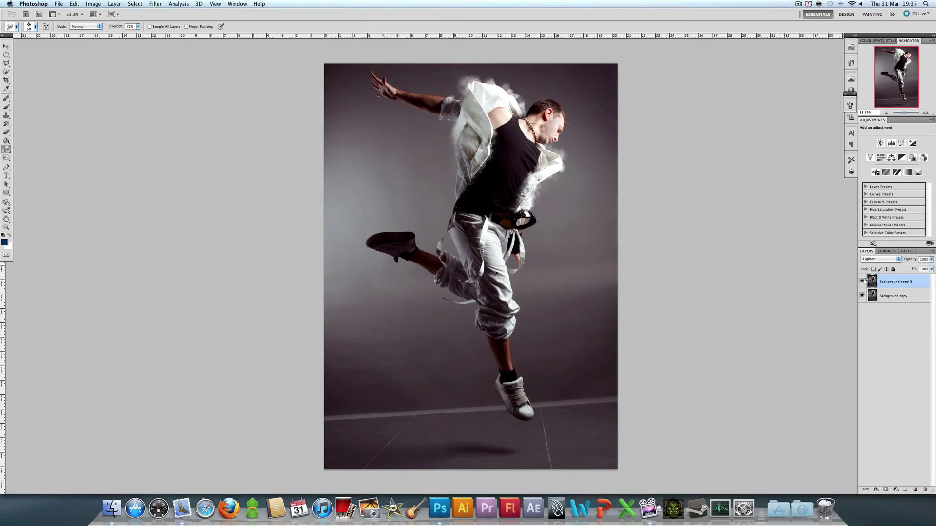
Try the Color Dodge, Screen and Soft Light blend modes on the smudged layer and return it to Lighten
{"action": "left_click", "coordinate": [881, 259]}
{"action": "left_click", "coordinate": [877, 269]}
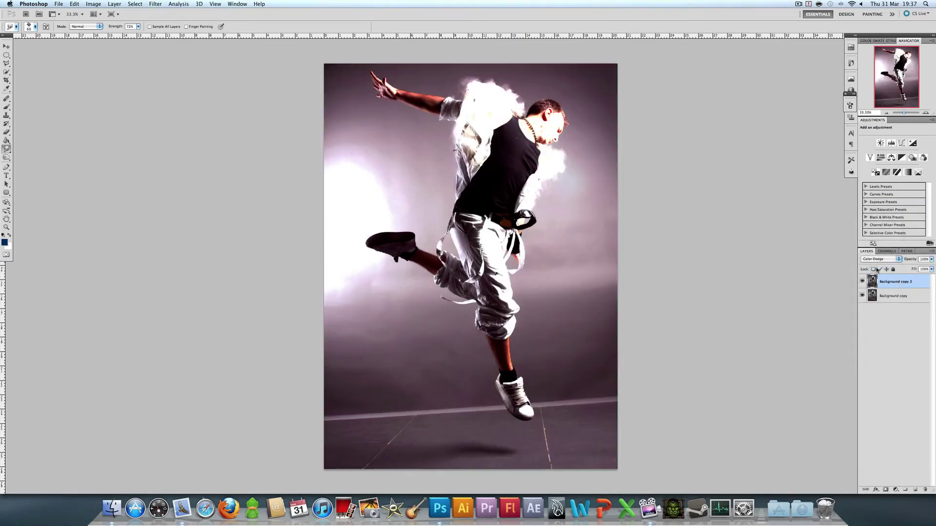
{"action": "left_click", "coordinate": [883, 260]}
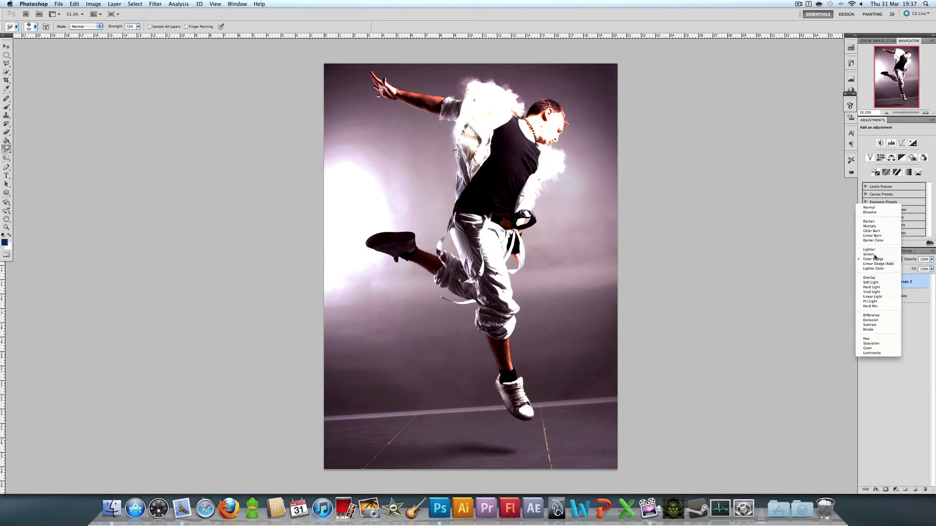
{"action": "left_click", "coordinate": [880, 254]}
{"action": "left_click", "coordinate": [884, 260]}
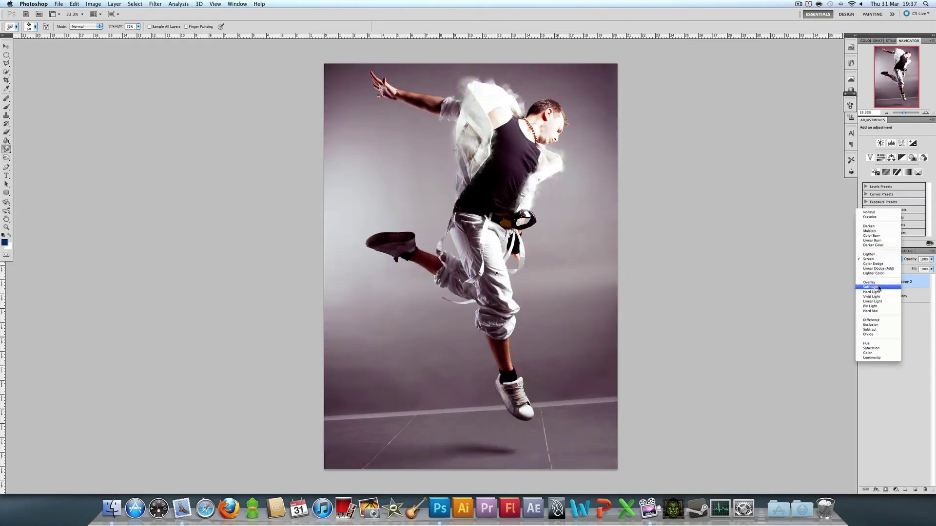
{"action": "left_click", "coordinate": [878, 282]}
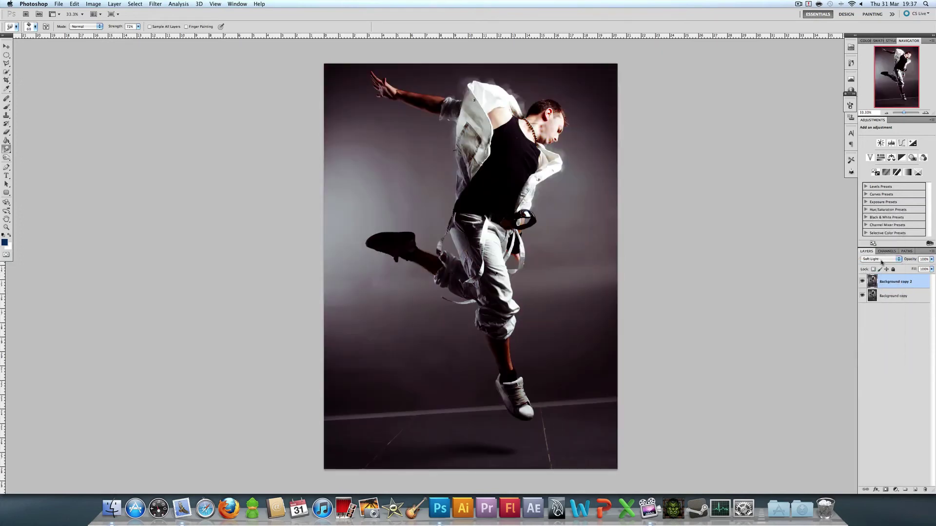
{"action": "left_click", "coordinate": [881, 261]}
{"action": "left_click", "coordinate": [872, 225]}
{"action": "left_click", "coordinate": [879, 260]}
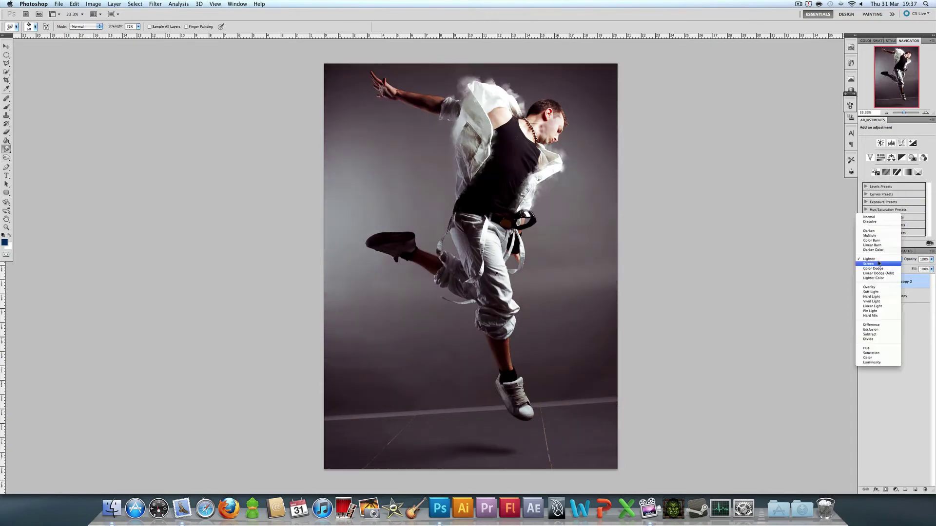
{"action": "left_click", "coordinate": [874, 263]}
{"action": "left_click", "coordinate": [887, 258]}
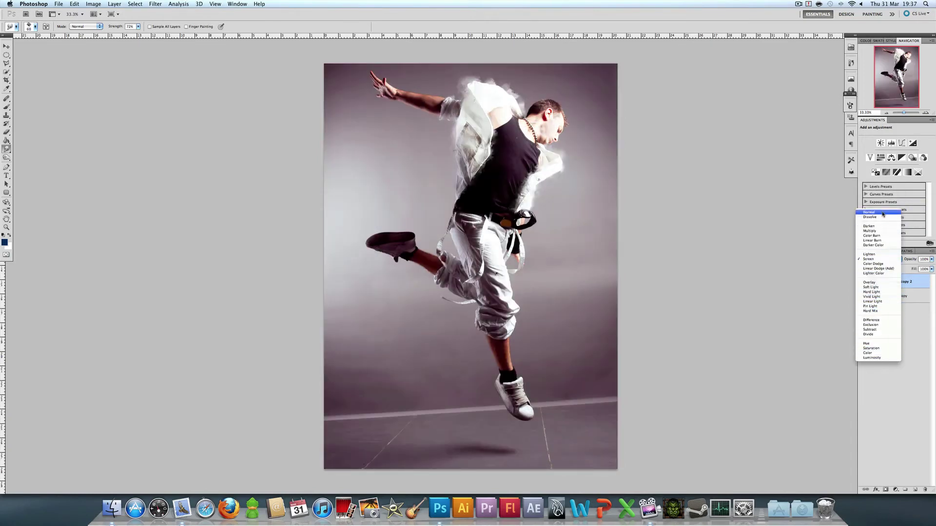
{"action": "left_click", "coordinate": [885, 254]}
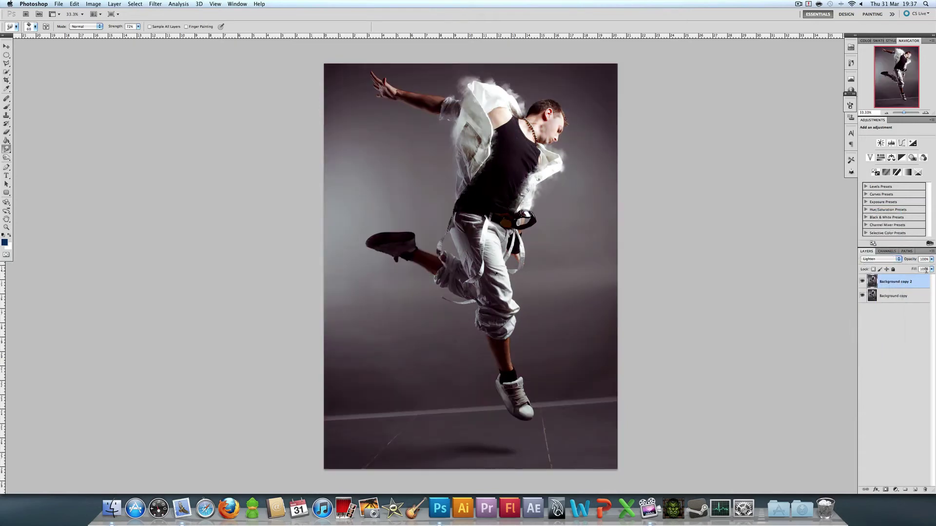
Lower the smudged layer's opacity to 80%
{"action": "left_click", "coordinate": [931, 260]}
{"action": "left_click_drag", "start_coordinate": [926, 268], "coordinate": [921, 268]}
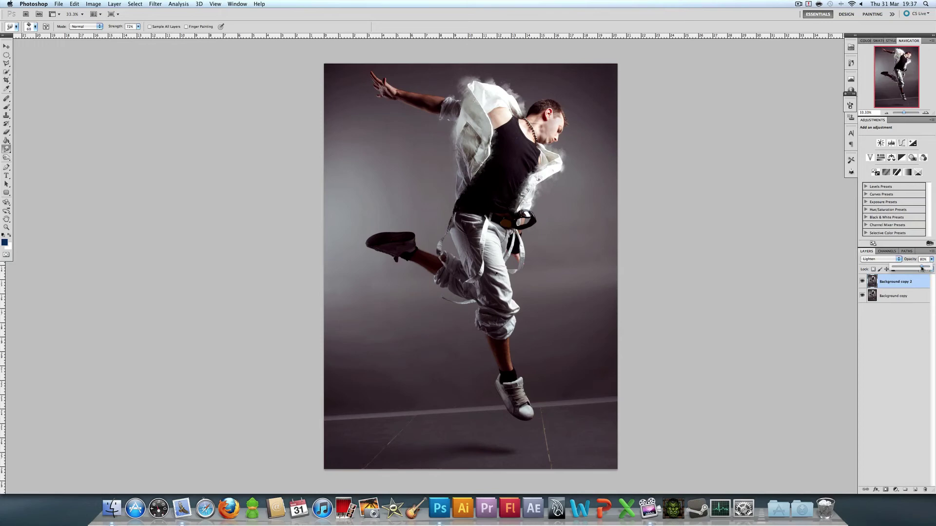
{"action": "left_click", "coordinate": [930, 260]}
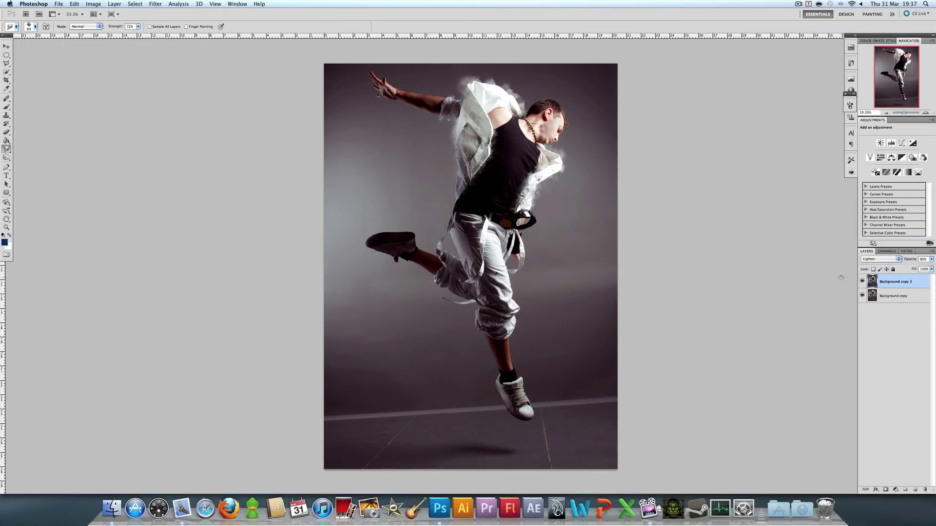
Add and undo a blank layer, and duplicate the Background copy layer directly beneath the smudged layer
{"action": "left_click", "coordinate": [914, 489]}
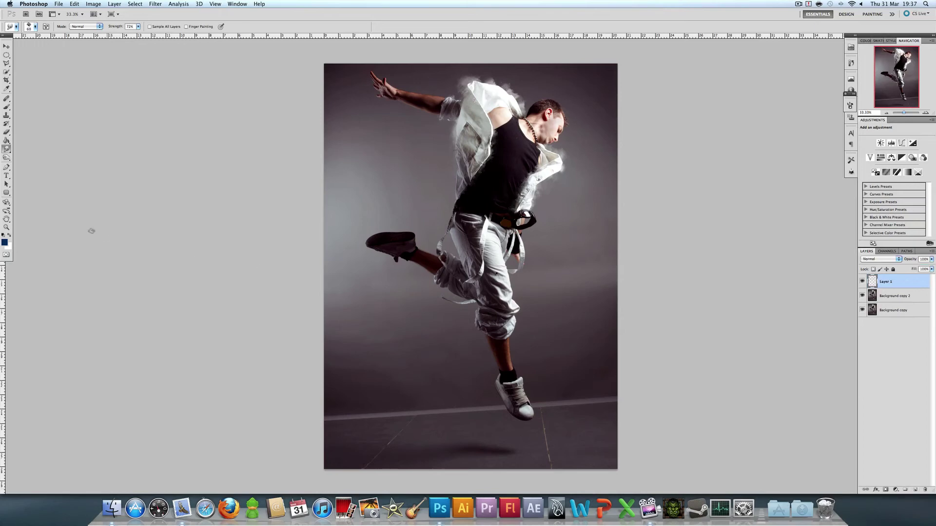
{"action": "key", "text": "super+z"}
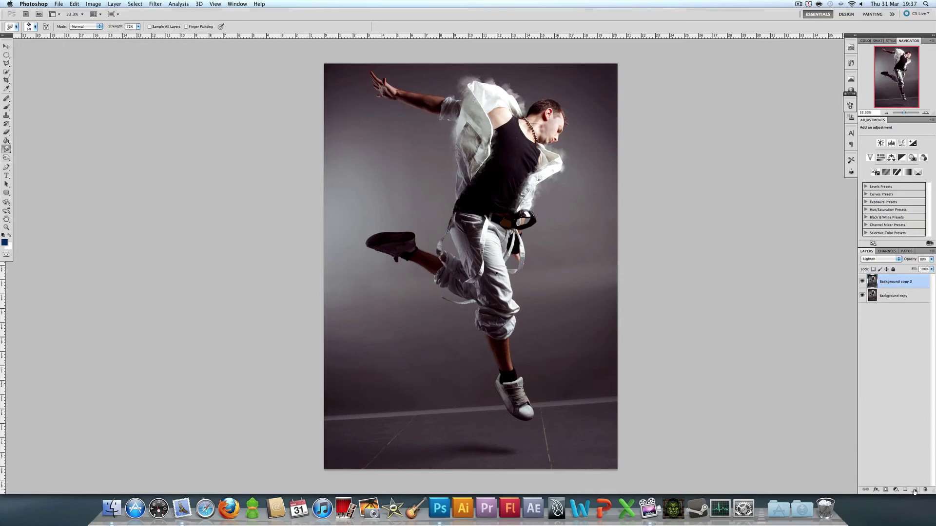
{"action": "left_click", "coordinate": [891, 294]}
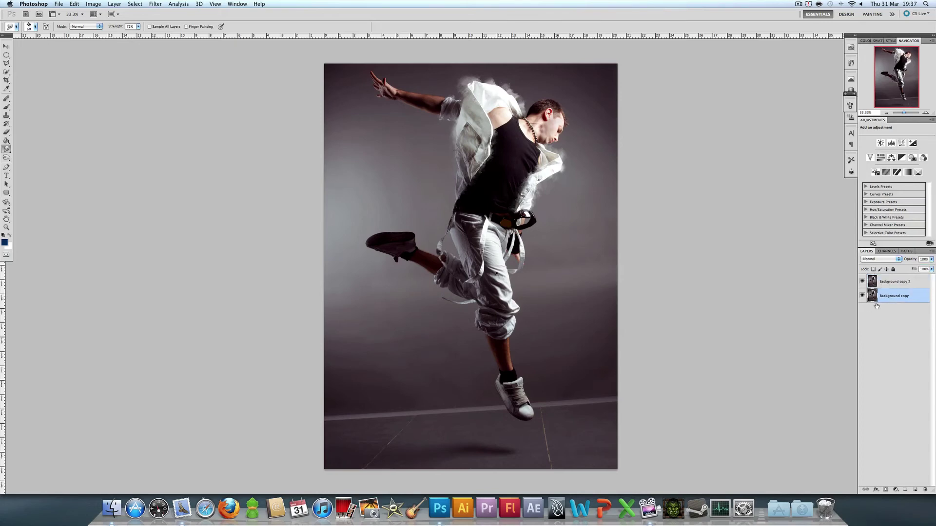
{"action": "left_click_drag", "start_coordinate": [890, 297], "coordinate": [905, 489]}
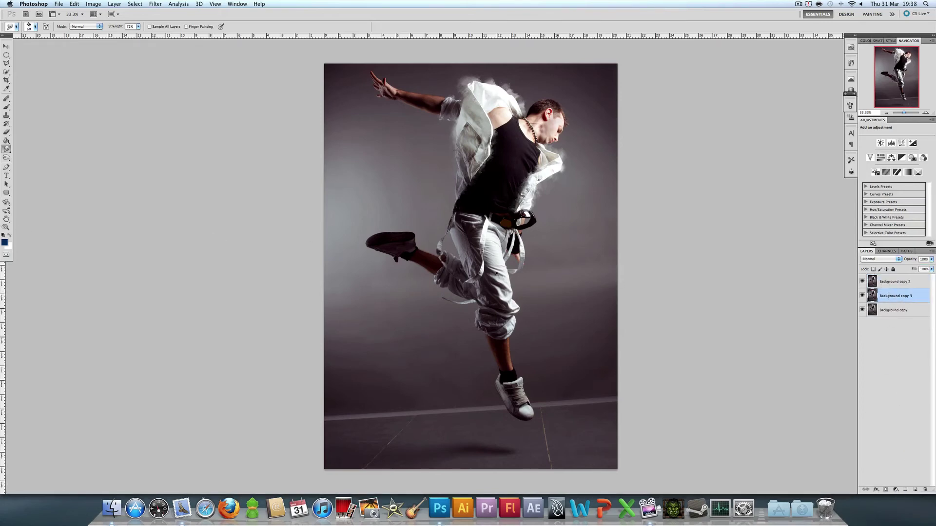
Set the Smudge tool to the first soft round brush tip for working on the dancer's raised dark shoe
{"action": "left_click", "coordinate": [5, 227]}
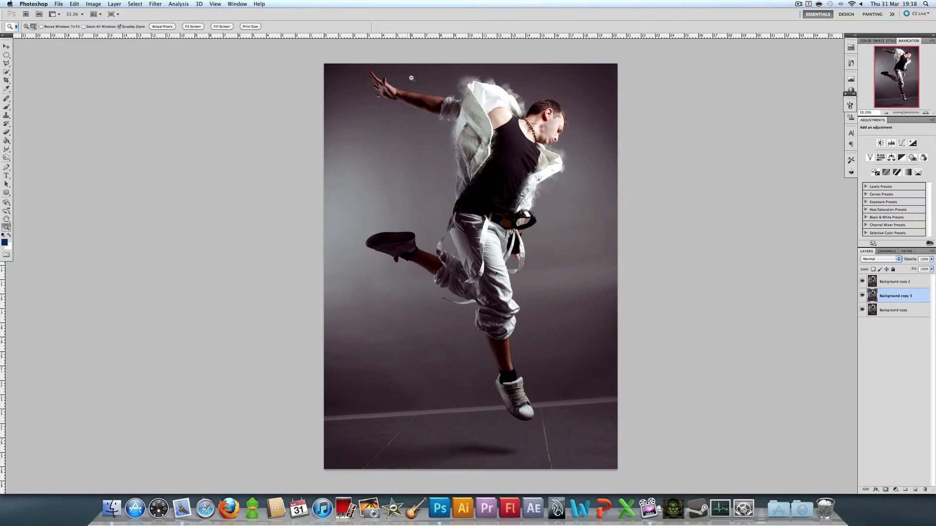
{"action": "left_click", "coordinate": [357, 253], "text": "alt"}
{"action": "left_click", "coordinate": [296, 247]}
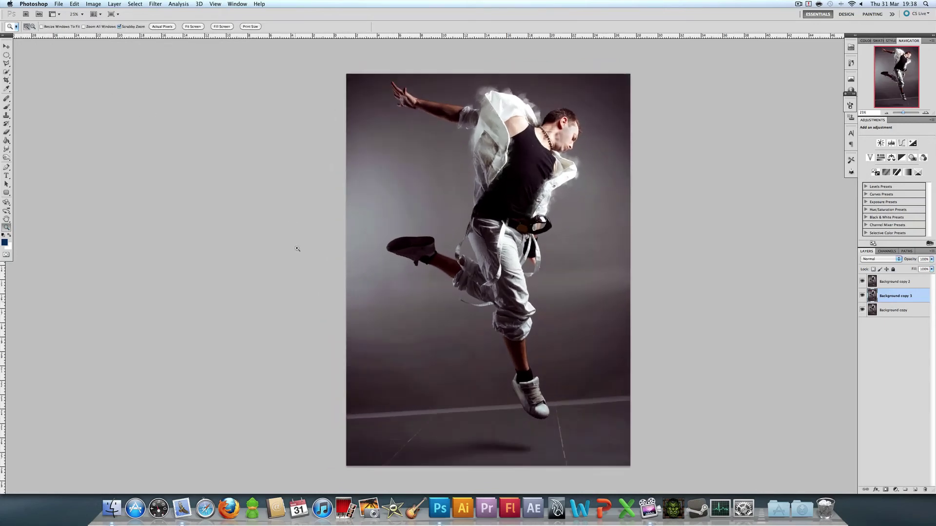
{"action": "left_click", "coordinate": [297, 246]}
{"action": "left_click", "coordinate": [432, 247]}
{"action": "left_click", "coordinate": [432, 251]}
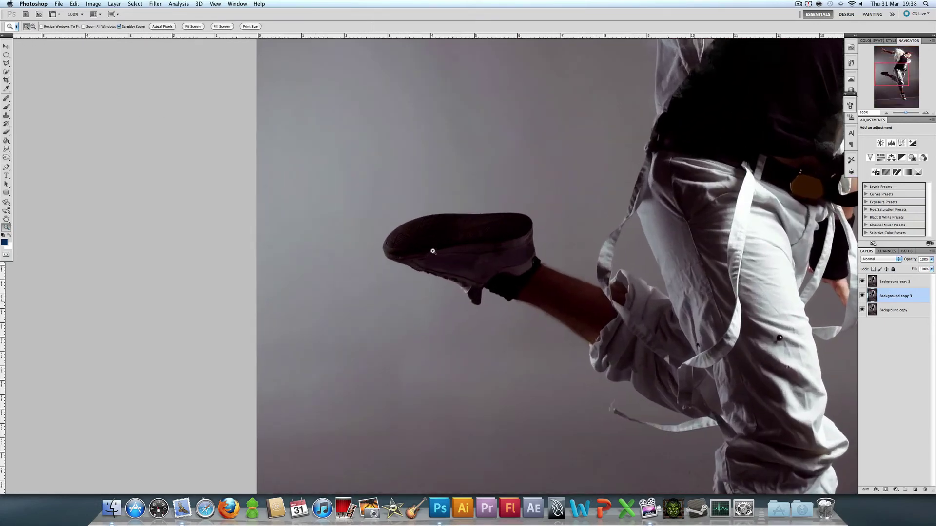
{"action": "left_click", "coordinate": [429, 250]}
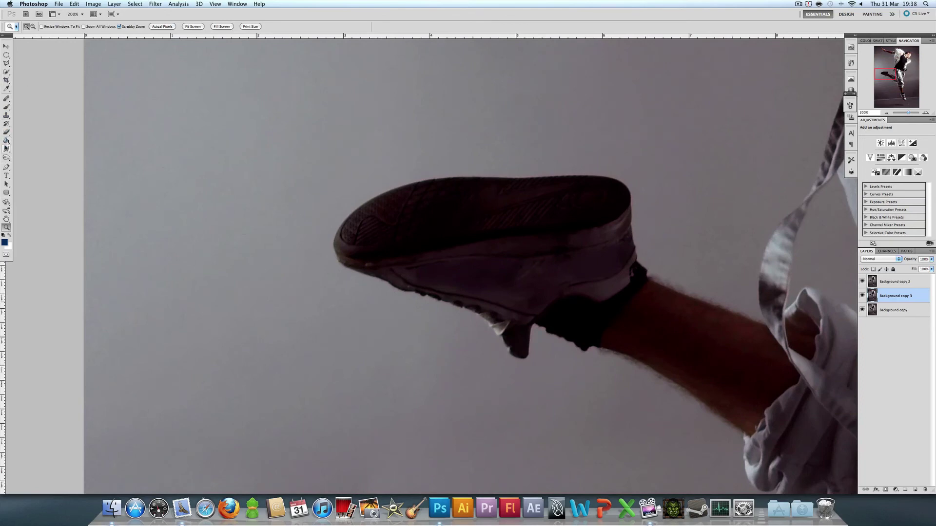
{"action": "left_click", "coordinate": [7, 149]}
{"action": "left_click", "coordinate": [33, 27]}
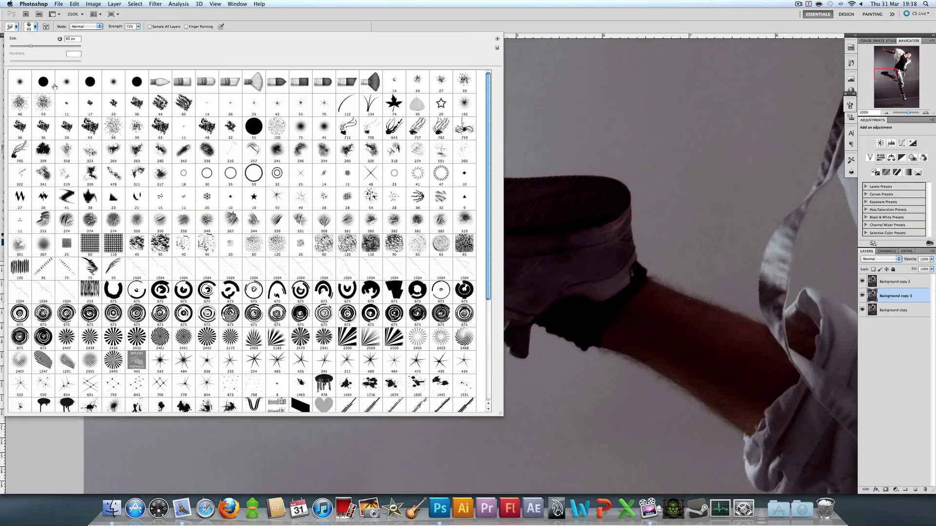
{"action": "left_click", "coordinate": [20, 81]}
{"action": "left_click", "coordinate": [33, 28]}
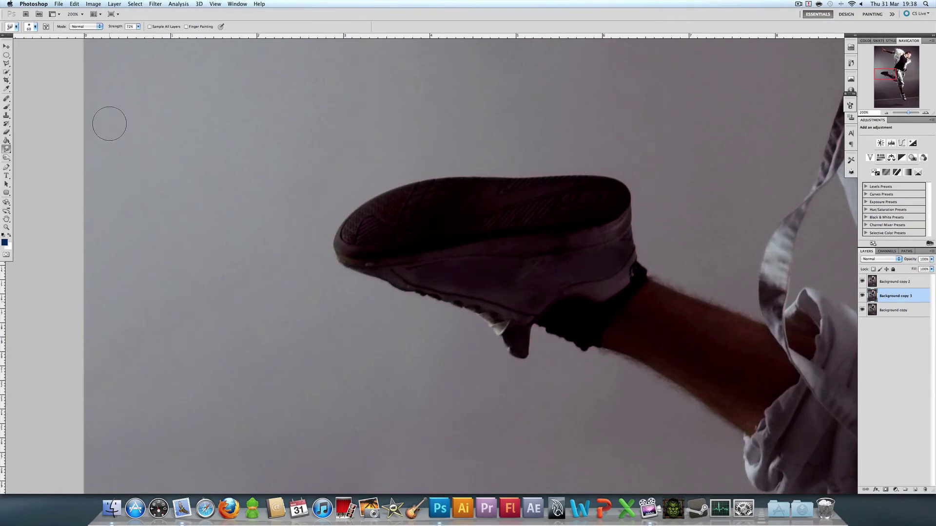
Shrink the Smudge brush and pull the toe of the raised dark shoe outward into the grey background on Background copy 3
{"action": "key", "text": "bracketleft"}
{"action": "key", "text": "bracketleft"}
{"action": "key", "text": "bracketleft"}
{"action": "key", "text": "bracketleft"}
{"action": "key", "text": "bracketleft"}
{"action": "left_click", "coordinate": [851, 105]}
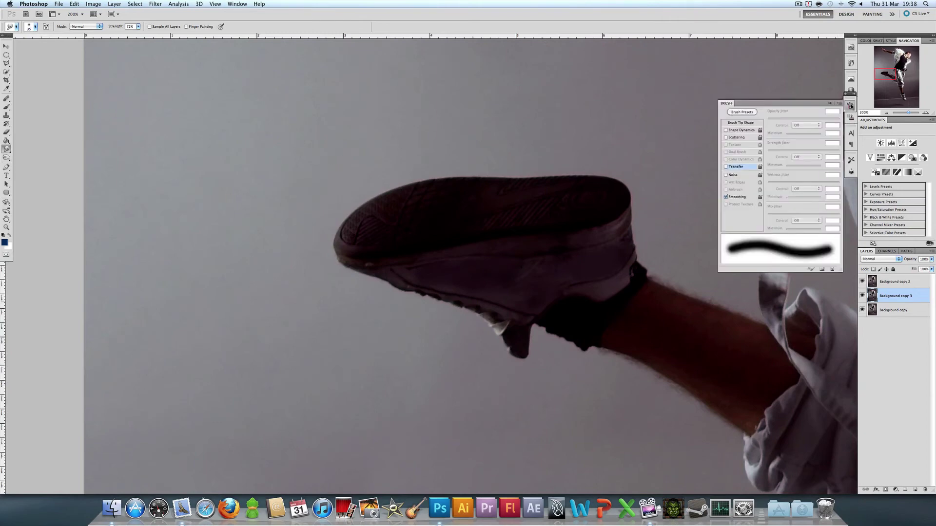
{"action": "left_click", "coordinate": [851, 104]}
{"action": "left_click_drag", "start_coordinate": [344, 229], "coordinate": [265, 264]}
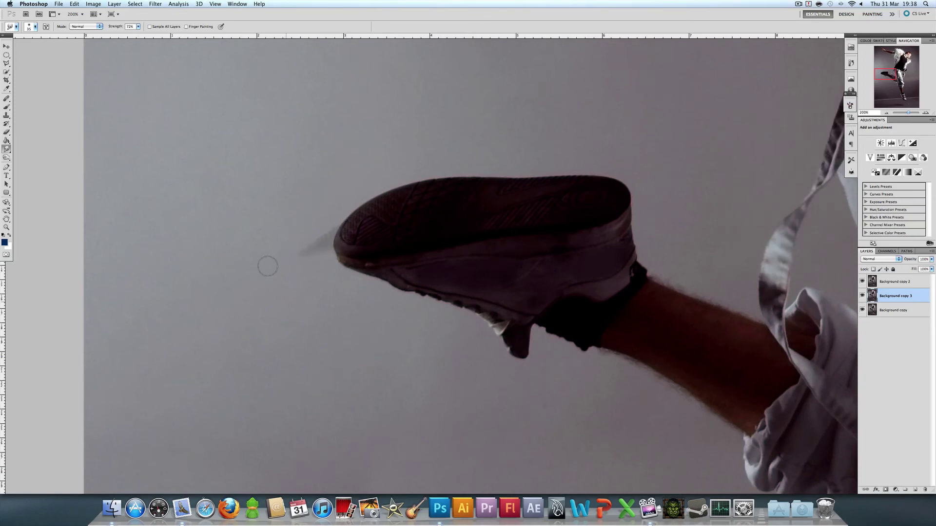
{"action": "left_click_drag", "start_coordinate": [363, 251], "coordinate": [271, 259]}
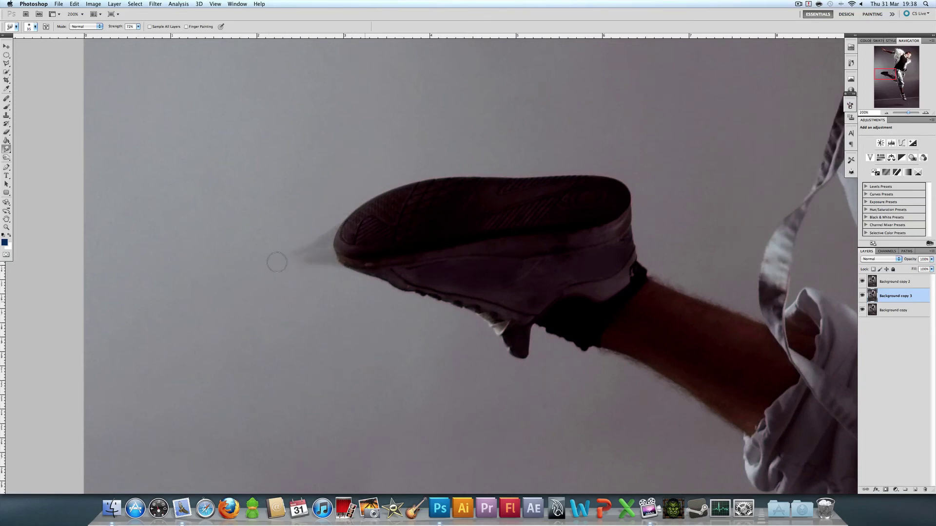
Hide Background copy 2, stack Background copy 3 above it, and smudge the raised shoe's toe into a long tapered point
{"action": "left_click", "coordinate": [862, 282]}
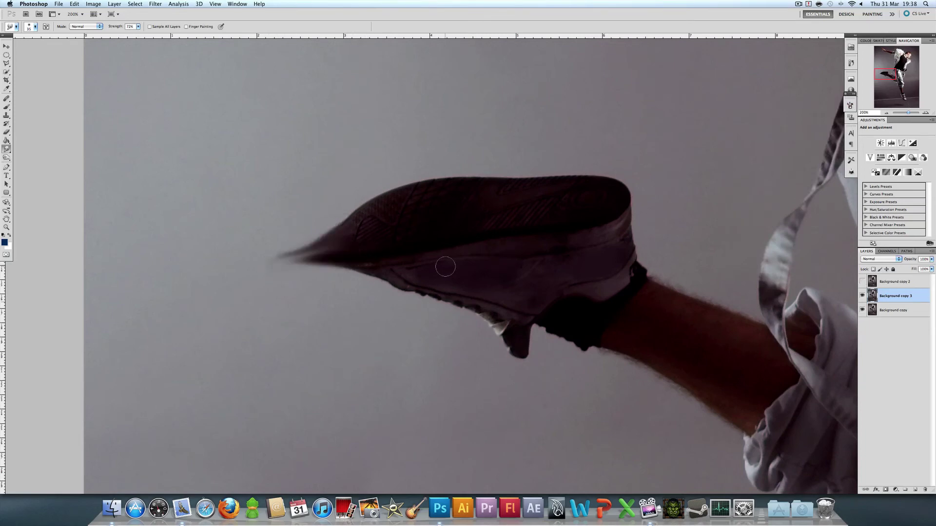
{"action": "left_click_drag", "start_coordinate": [890, 295], "coordinate": [891, 279]}
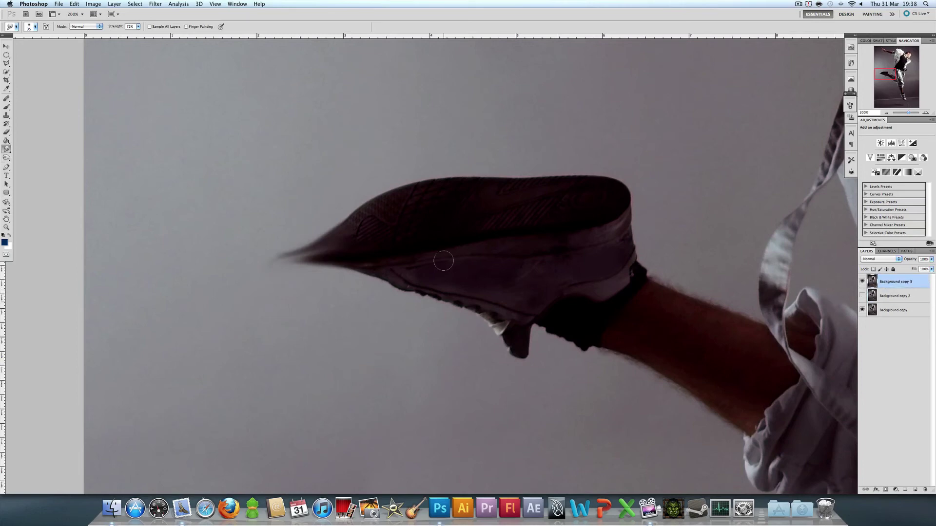
{"action": "left_click_drag", "start_coordinate": [367, 210], "coordinate": [280, 244]}
{"action": "left_click_drag", "start_coordinate": [390, 199], "coordinate": [226, 265]}
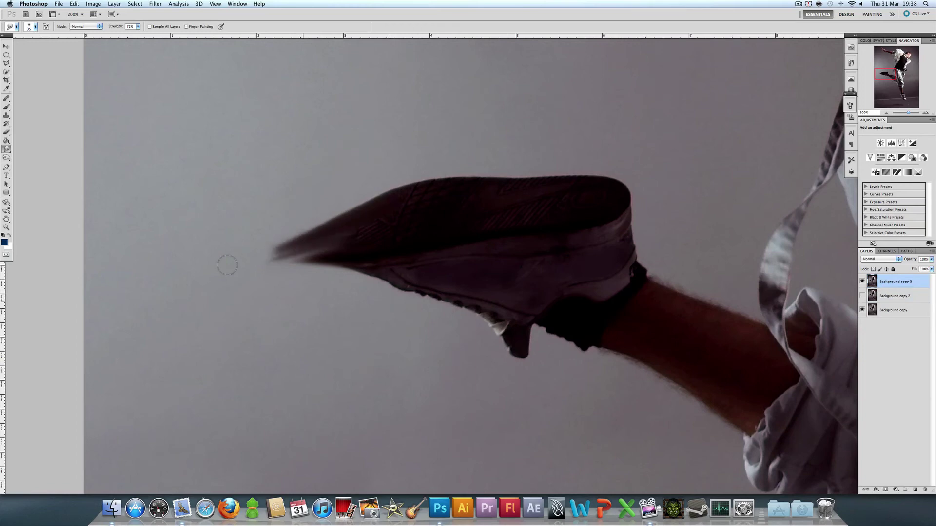
{"action": "left_click_drag", "start_coordinate": [328, 254], "coordinate": [205, 265]}
{"action": "left_click_drag", "start_coordinate": [356, 266], "coordinate": [304, 274]}
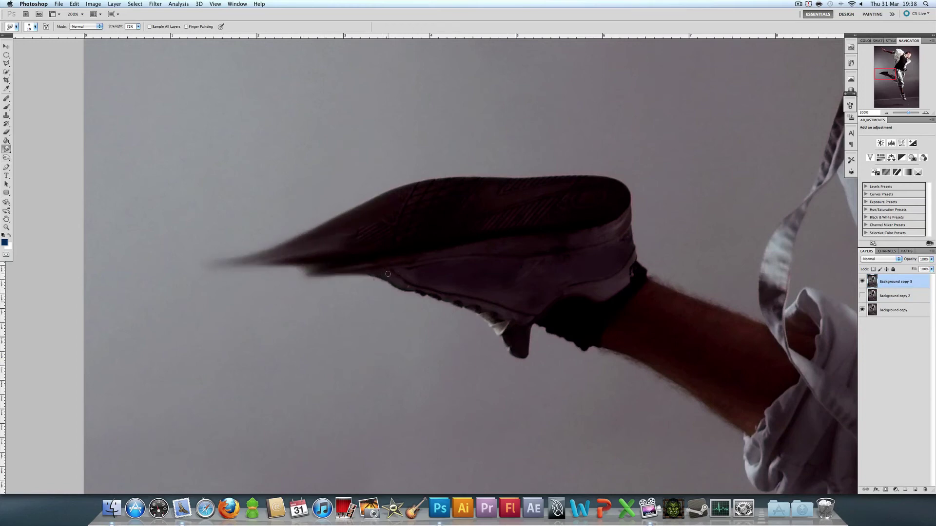
Smudge fine streaks along the raised shoe's lace edge, sole edge and pointed tip with a smaller brush
{"action": "mouse_move", "coordinate": [497, 331]}
{"action": "left_mouse_down"}
{"action": "mouse_move", "coordinate": [453, 307]}
{"action": "mouse_move", "coordinate": [331, 280]}
{"action": "left_mouse_up"}
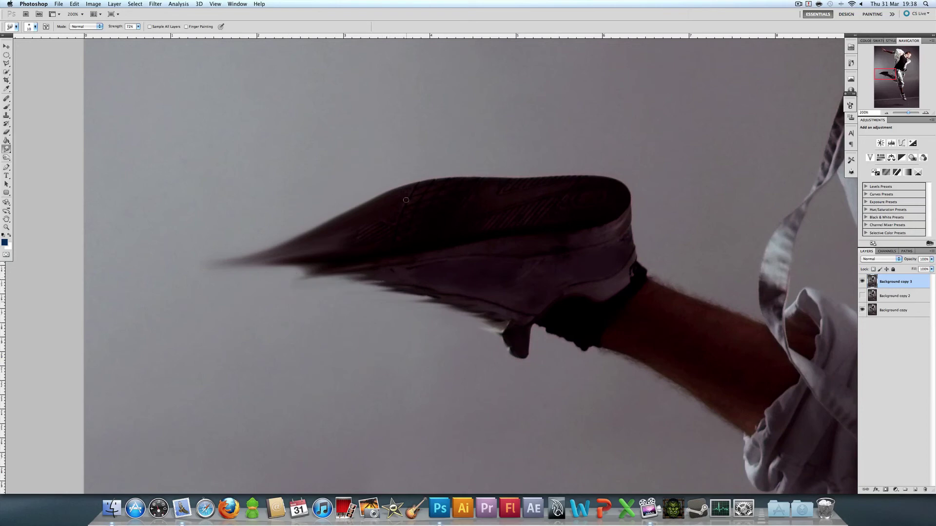
{"action": "mouse_move", "coordinate": [376, 199]}
{"action": "left_mouse_down"}
{"action": "mouse_move", "coordinate": [266, 221]}
{"action": "mouse_move", "coordinate": [350, 223]}
{"action": "mouse_move", "coordinate": [224, 242]}
{"action": "mouse_move", "coordinate": [365, 218]}
{"action": "mouse_move", "coordinate": [273, 240]}
{"action": "left_mouse_up"}
{"action": "left_click_drag", "start_coordinate": [333, 222], "coordinate": [195, 258]}
{"action": "left_click_drag", "start_coordinate": [259, 255], "coordinate": [200, 259]}
{"action": "left_click_drag", "start_coordinate": [315, 262], "coordinate": [261, 270]}
{"action": "left_click_drag", "start_coordinate": [383, 197], "coordinate": [351, 204]}
{"action": "left_click_drag", "start_coordinate": [392, 191], "coordinate": [358, 199]}
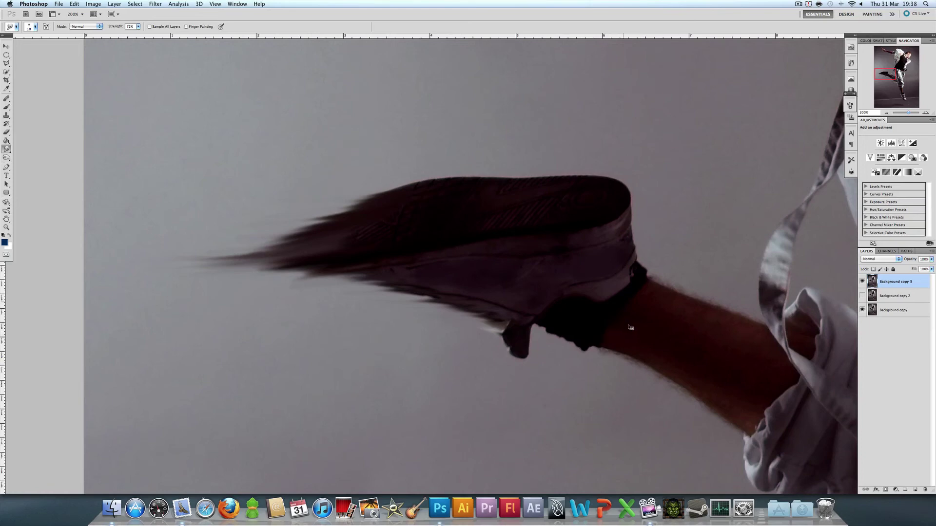
Fit the whole photo in view and smudge the toe of the lower white shoe into downward streaks
{"action": "key", "text": "v"}
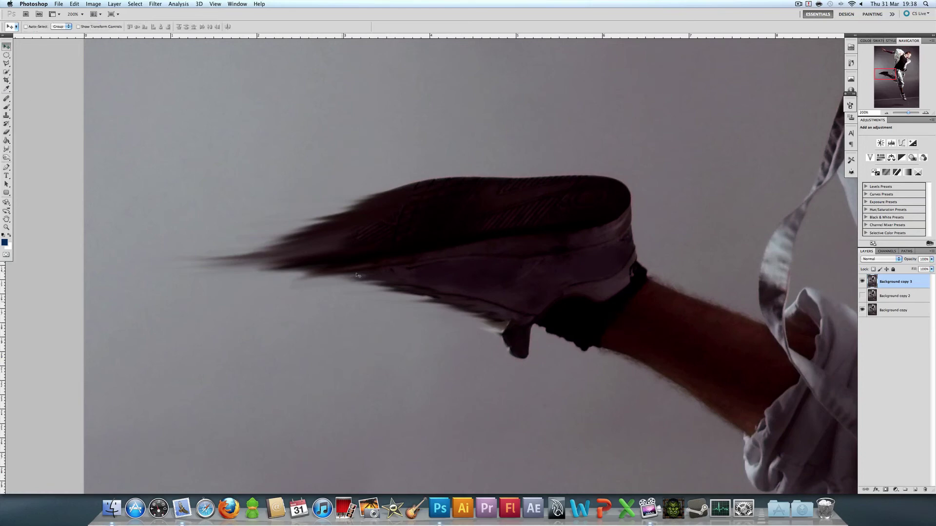
{"action": "scroll", "coordinate": [468, 289], "scroll_direction": "down", "scroll_amount": 3}
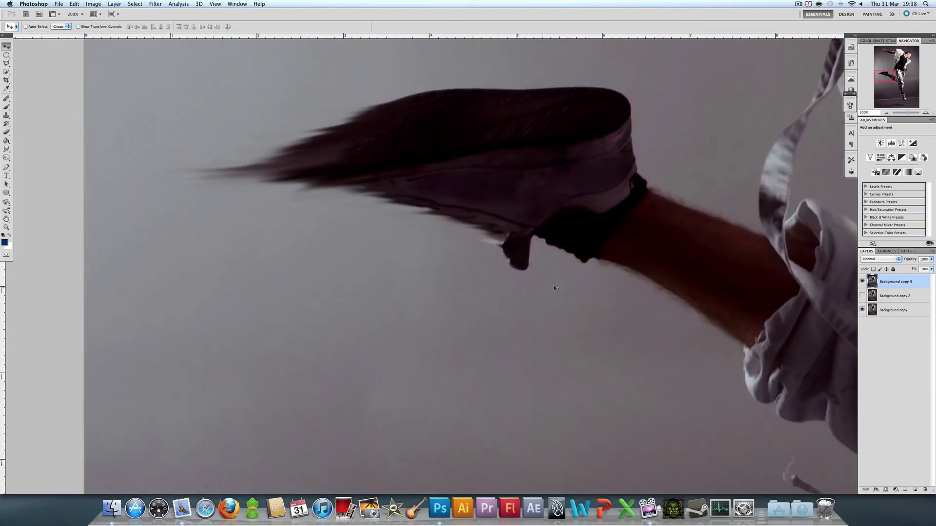
{"action": "scroll", "coordinate": [560, 288], "scroll_direction": "down", "scroll_amount": 8}
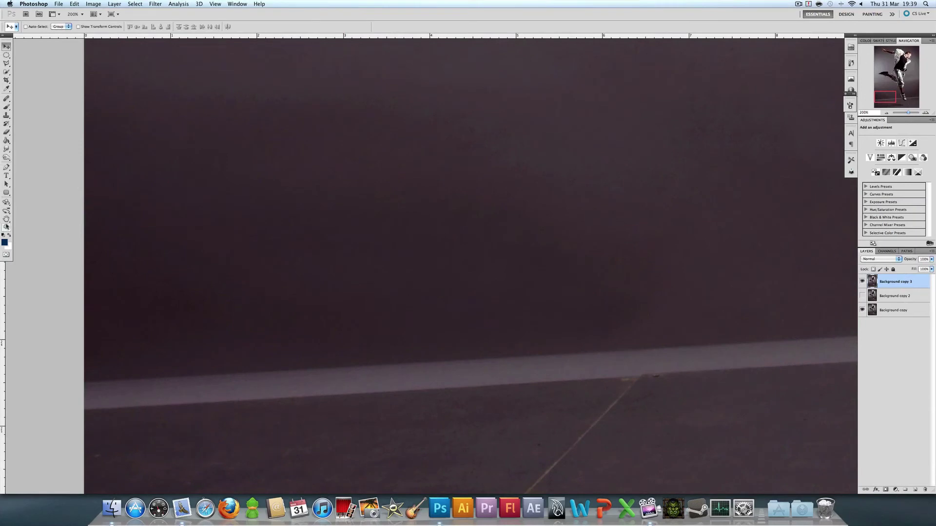
{"action": "left_click", "coordinate": [6, 227]}
{"action": "left_click", "coordinate": [170, 28]}
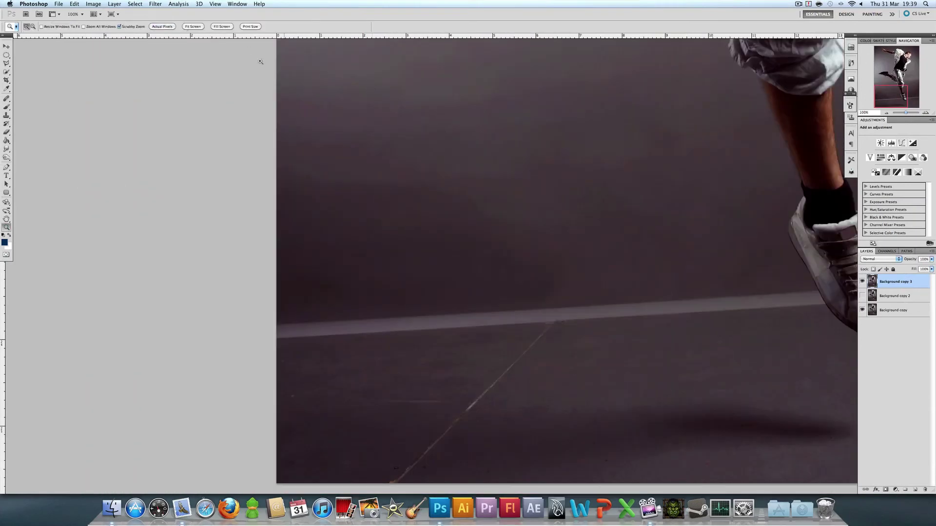
{"action": "scroll", "coordinate": [694, 169], "scroll_direction": "up", "scroll_amount": 8}
{"action": "scroll", "coordinate": [592, 266], "scroll_direction": "down", "scroll_amount": 1}
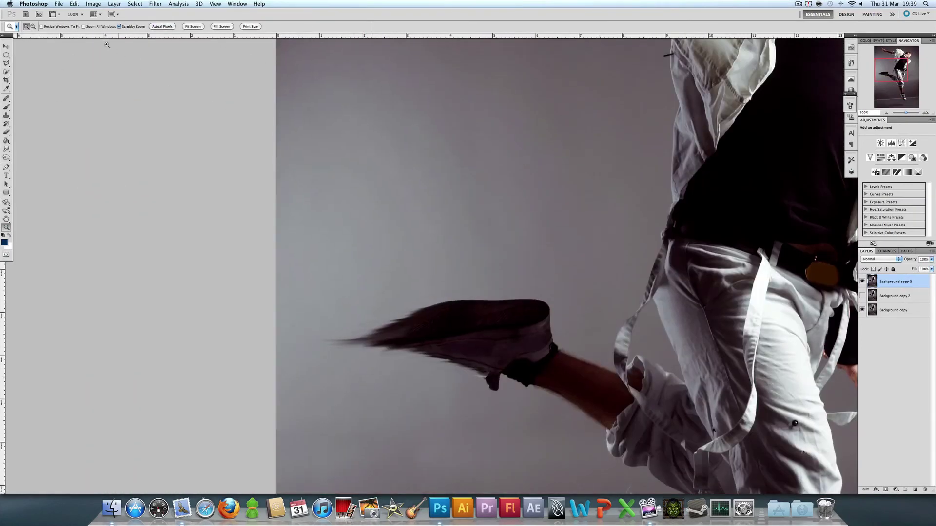
{"action": "left_click", "coordinate": [33, 27]}
{"action": "left_click", "coordinate": [740, 338]}
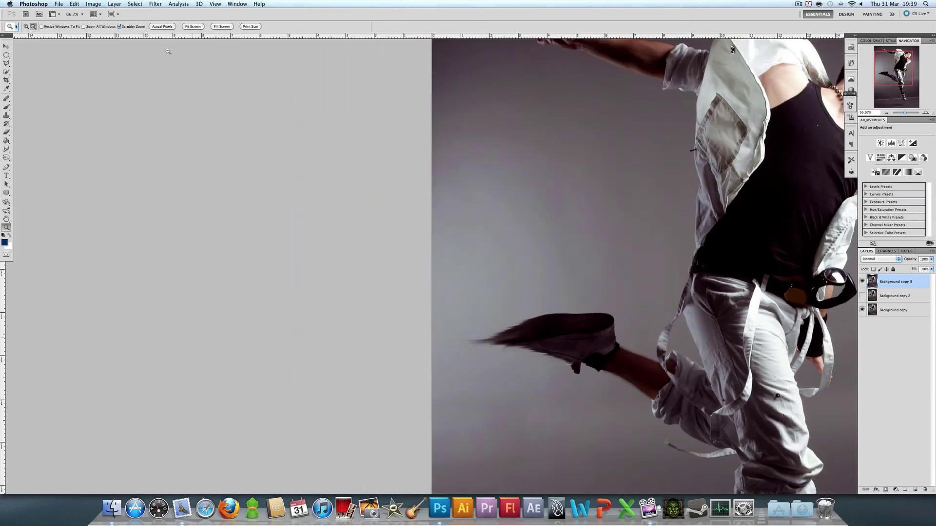
{"action": "left_click", "coordinate": [193, 26]}
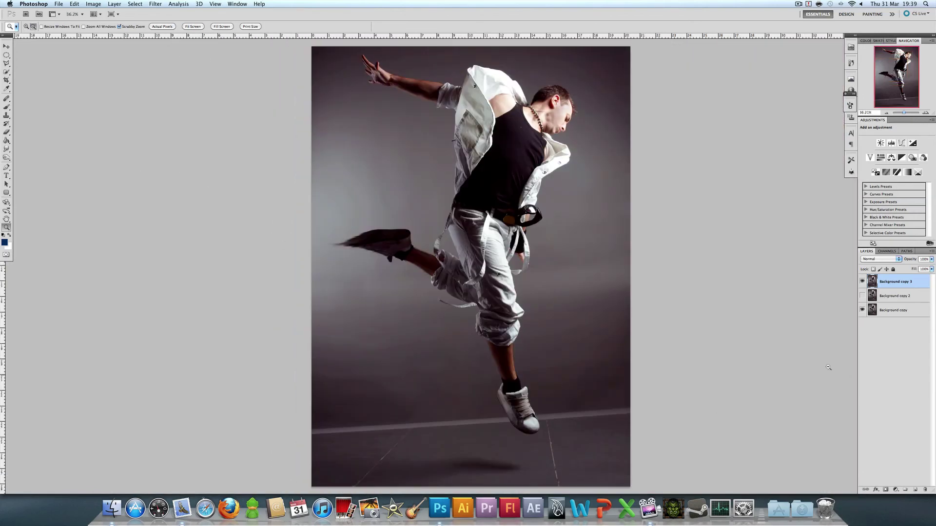
{"action": "left_click", "coordinate": [6, 148]}
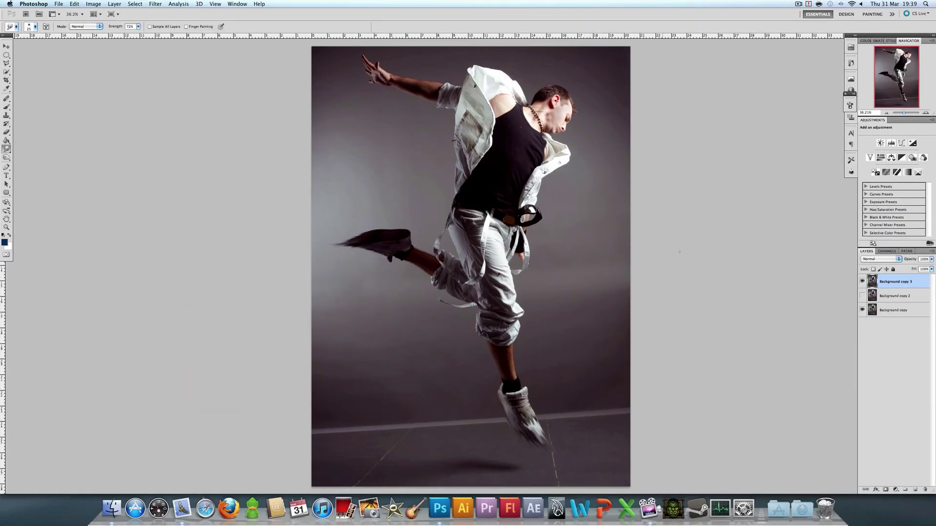
Show Background copy 2 again, and try the Lighten and Screen blend modes on Background copy 3 before returning it to Normal
{"action": "left_click", "coordinate": [871, 259]}
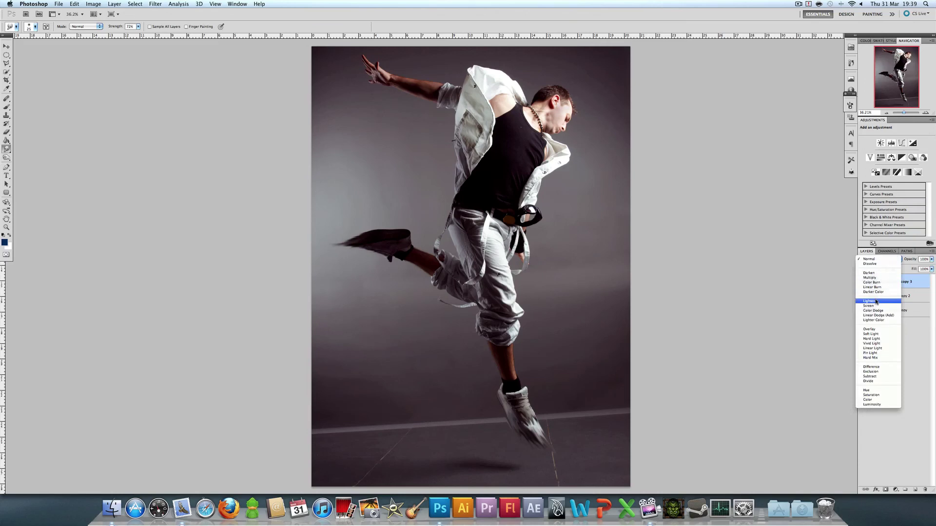
{"action": "left_click", "coordinate": [914, 361]}
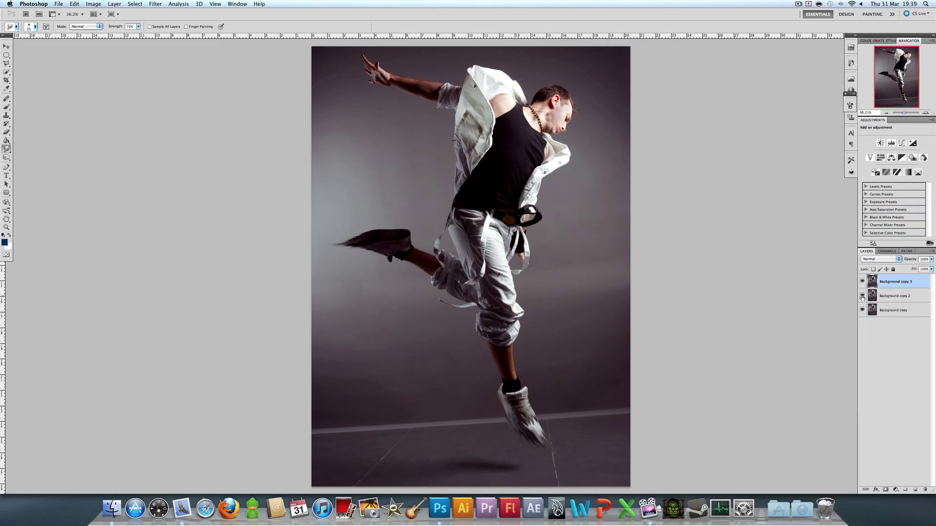
{"action": "left_click", "coordinate": [880, 259]}
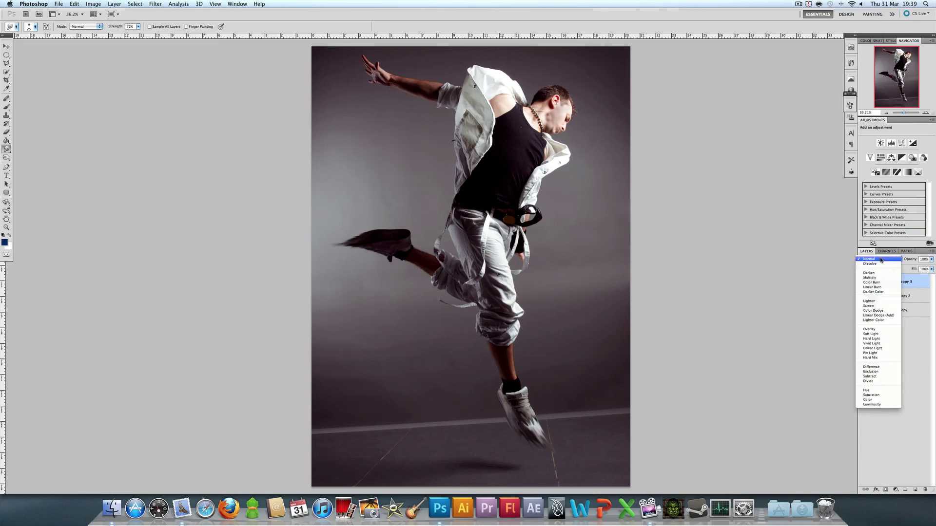
{"action": "left_click", "coordinate": [875, 302]}
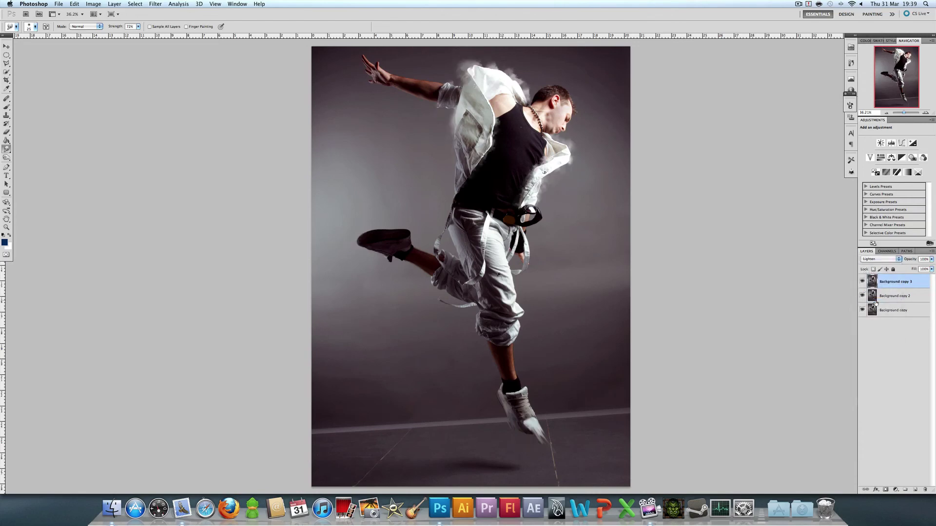
{"action": "left_click", "coordinate": [878, 259]}
{"action": "left_click", "coordinate": [889, 260]}
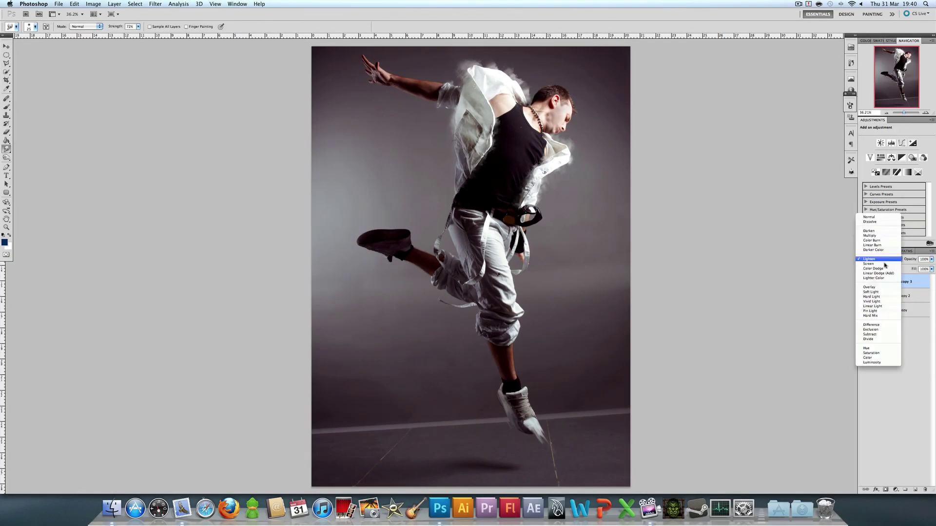
{"action": "left_click", "coordinate": [876, 265]}
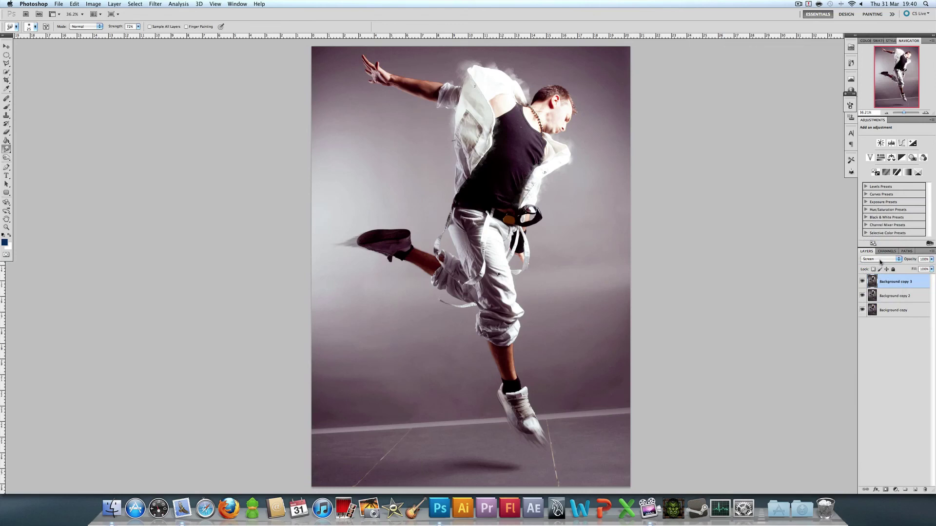
{"action": "left_click", "coordinate": [872, 262]}
{"action": "left_click", "coordinate": [879, 212]}
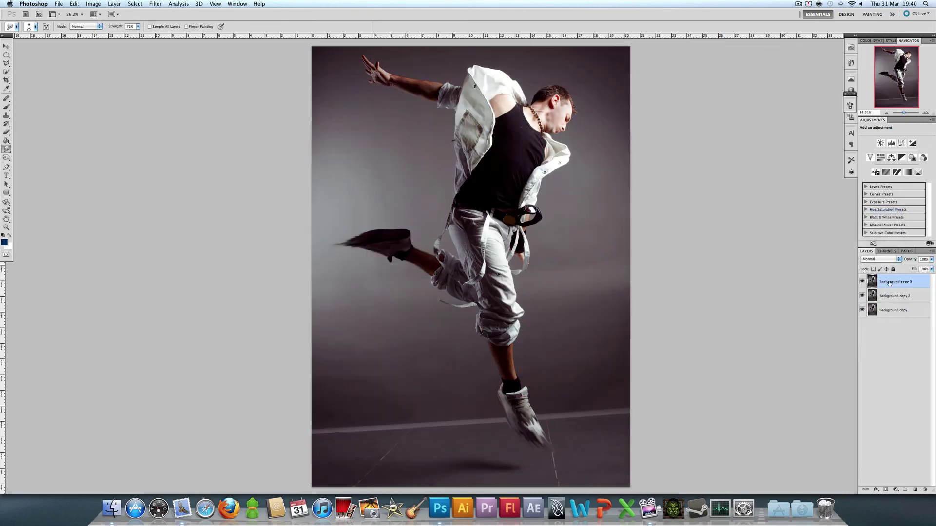
Move Background copy 3 beneath Background copy 2, select Background copy 2 and compare the photo with that layer off and on
{"action": "left_click_drag", "start_coordinate": [895, 282], "coordinate": [888, 303]}
{"action": "left_click", "coordinate": [888, 282]}
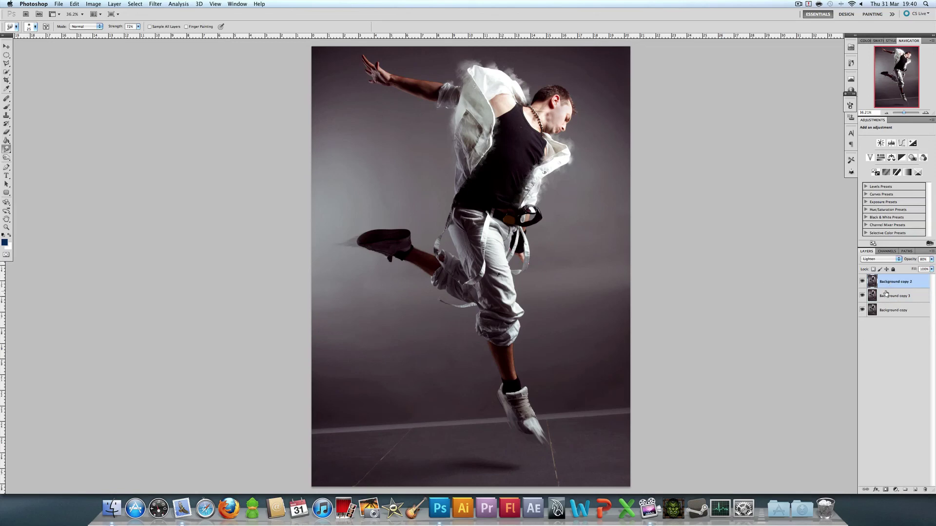
{"action": "left_click", "coordinate": [862, 283]}
{"action": "left_click", "coordinate": [862, 282]}
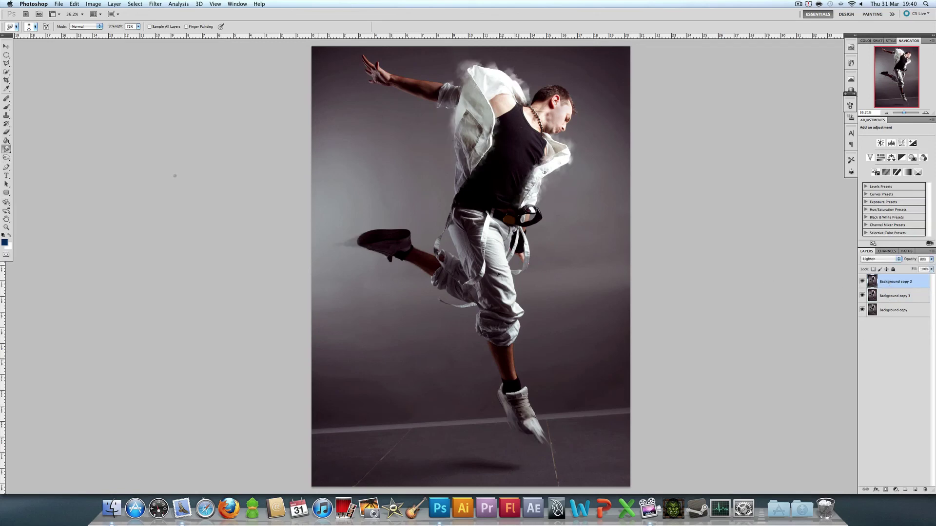
Erase both shoes from Background copy 2 with an enlarged eraser at 100% opacity
{"action": "left_click", "coordinate": [6, 133]}
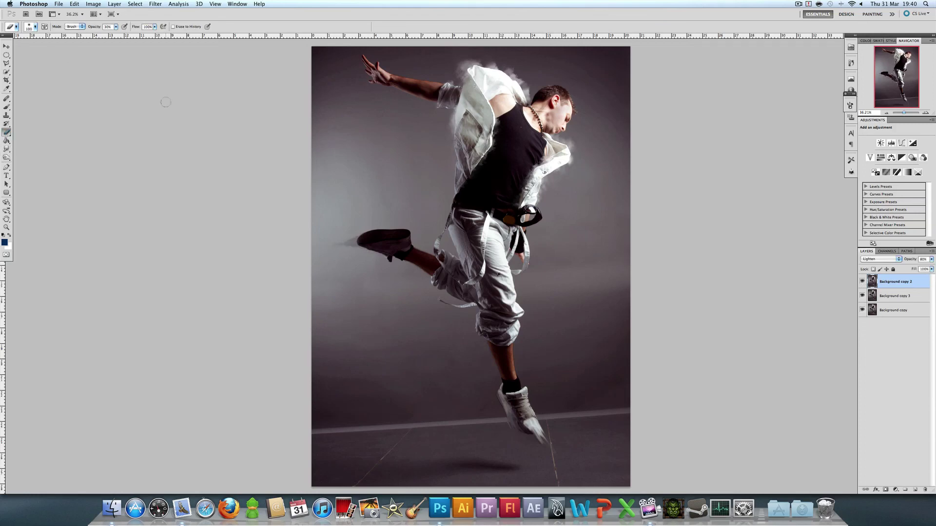
{"action": "key", "text": "bracketright"}
{"action": "left_click", "coordinate": [116, 27]}
{"action": "left_click_drag", "start_coordinate": [117, 31], "coordinate": [217, 63]}
{"action": "mouse_move", "coordinate": [375, 226]}
{"action": "left_mouse_down"}
{"action": "mouse_move", "coordinate": [317, 234]}
{"action": "mouse_move", "coordinate": [363, 236]}
{"action": "left_mouse_up"}
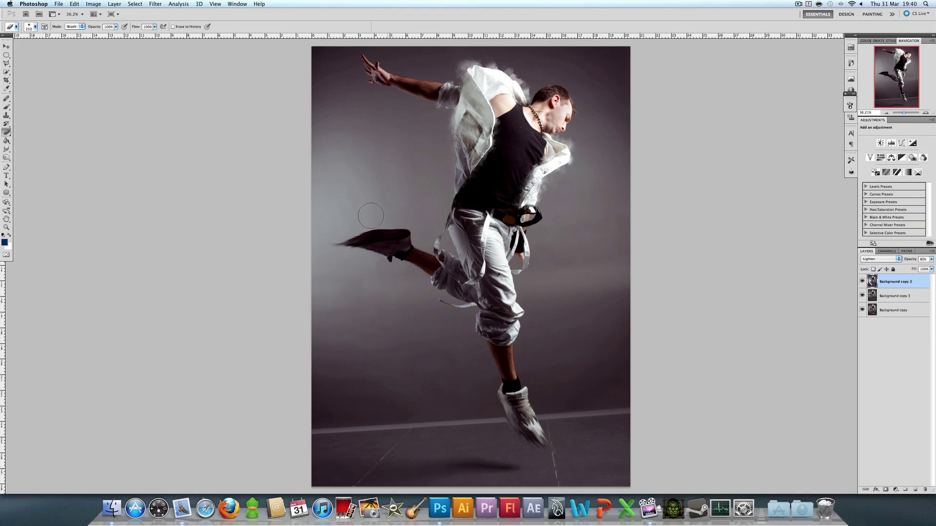
Try the Lighten, Screen and Soft Light blend modes on Background copy 3, then return it to Normal
{"action": "left_click", "coordinate": [888, 296]}
{"action": "left_click", "coordinate": [874, 259]}
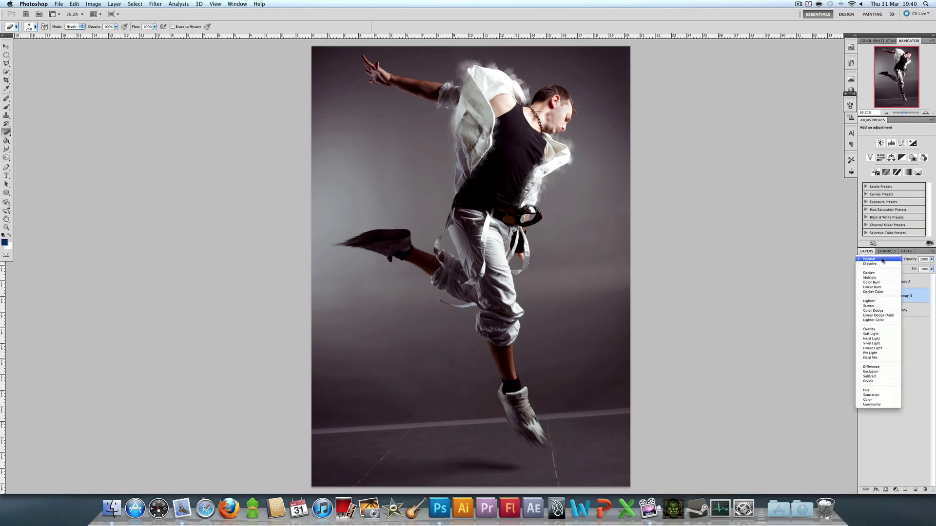
{"action": "left_click", "coordinate": [881, 301]}
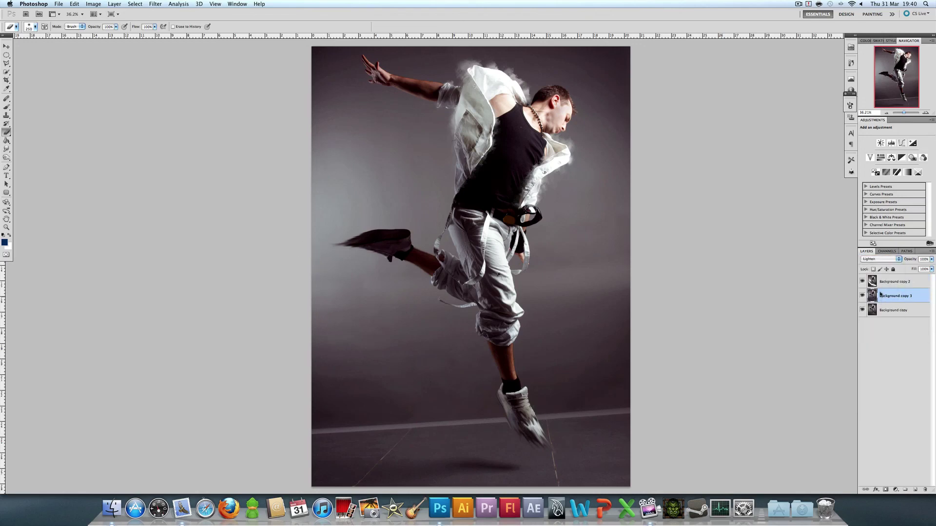
{"action": "left_click", "coordinate": [874, 261]}
{"action": "left_click", "coordinate": [876, 264]}
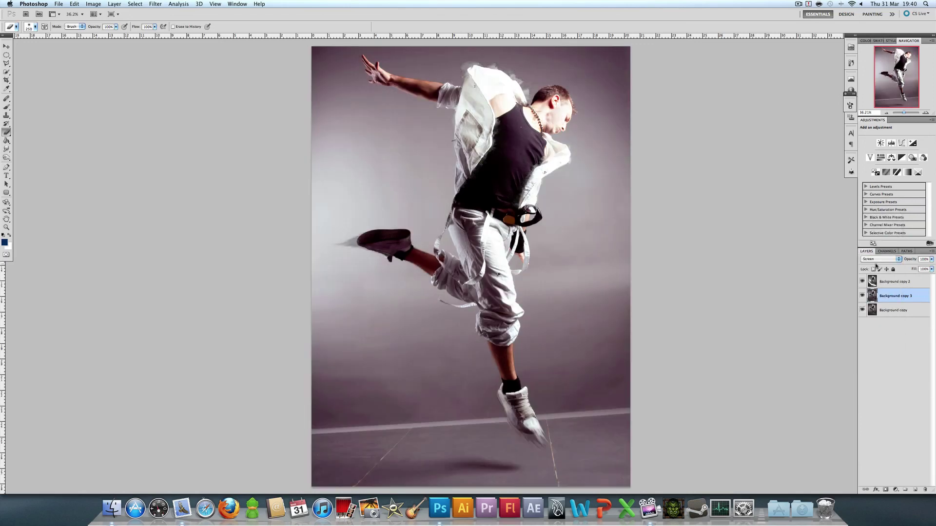
{"action": "left_click", "coordinate": [881, 261]}
{"action": "left_click", "coordinate": [881, 281]}
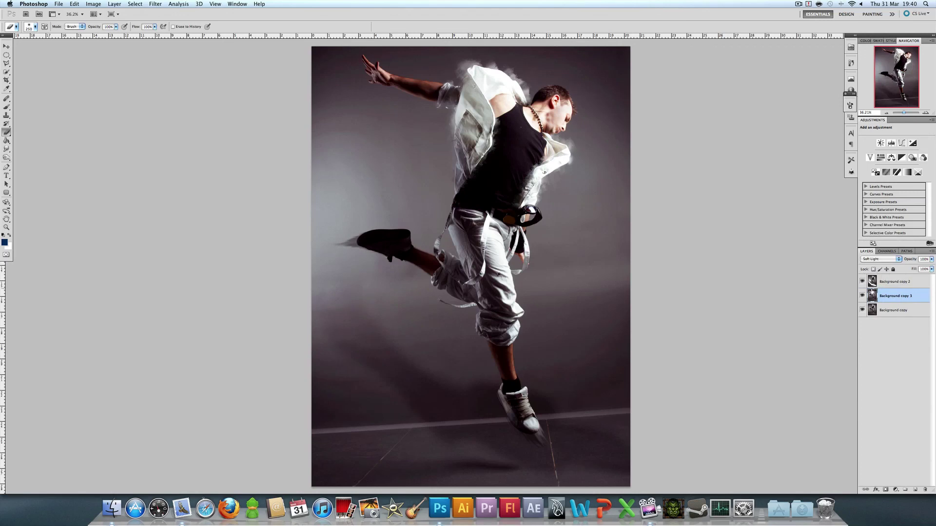
{"action": "left_click", "coordinate": [862, 295]}
{"action": "left_click", "coordinate": [863, 296]}
{"action": "left_click", "coordinate": [877, 260]}
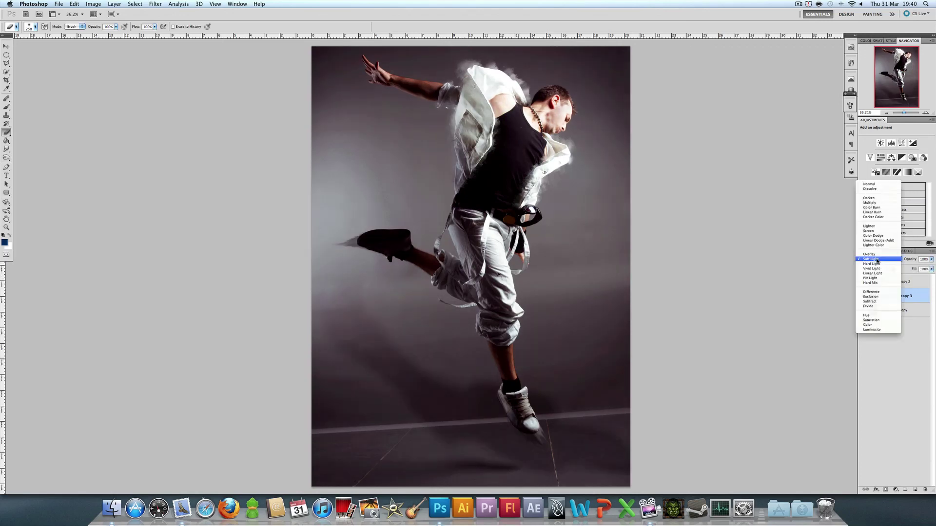
{"action": "left_click", "coordinate": [877, 186]}
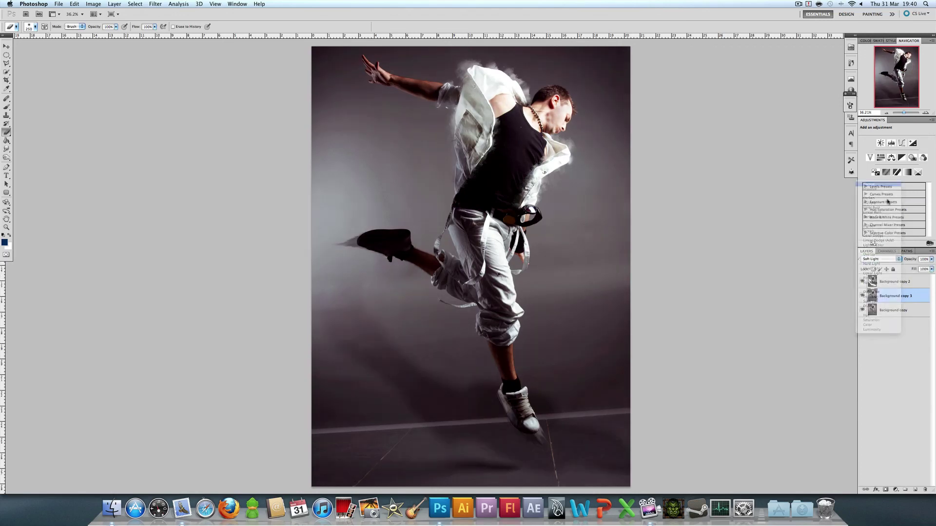
Lower the opacity of Background copy 3 to 77% and deselect all layers
{"action": "left_click", "coordinate": [931, 261]}
{"action": "left_click_drag", "start_coordinate": [929, 269], "coordinate": [921, 269]}
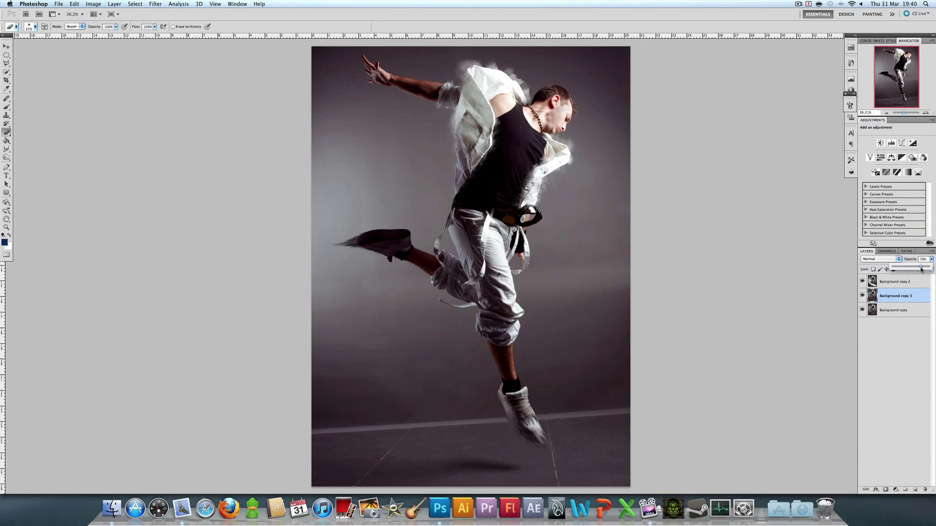
{"action": "left_click", "coordinate": [884, 360]}
Examine the smudged lower shoe up close and review the whole photo
{"action": "left_click", "coordinate": [6, 227]}
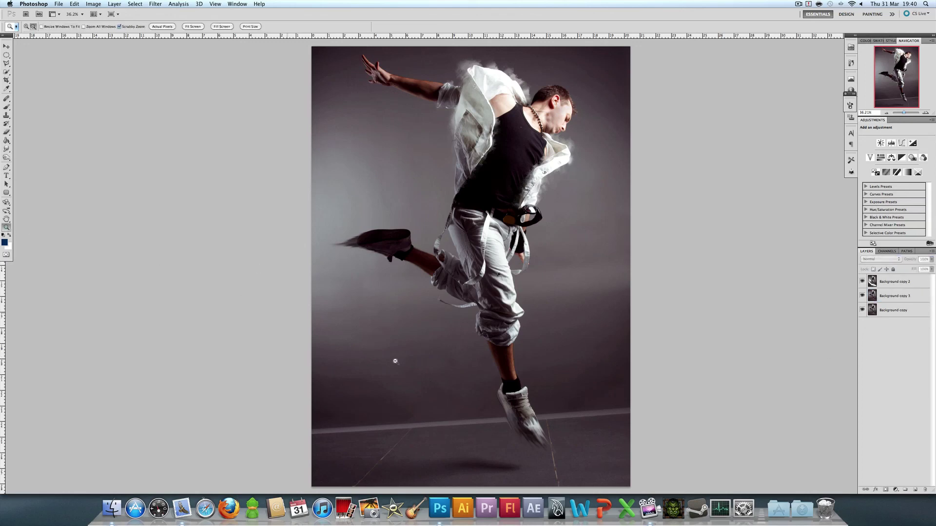
{"action": "left_click_drag", "start_coordinate": [547, 451], "coordinate": [548, 452]}
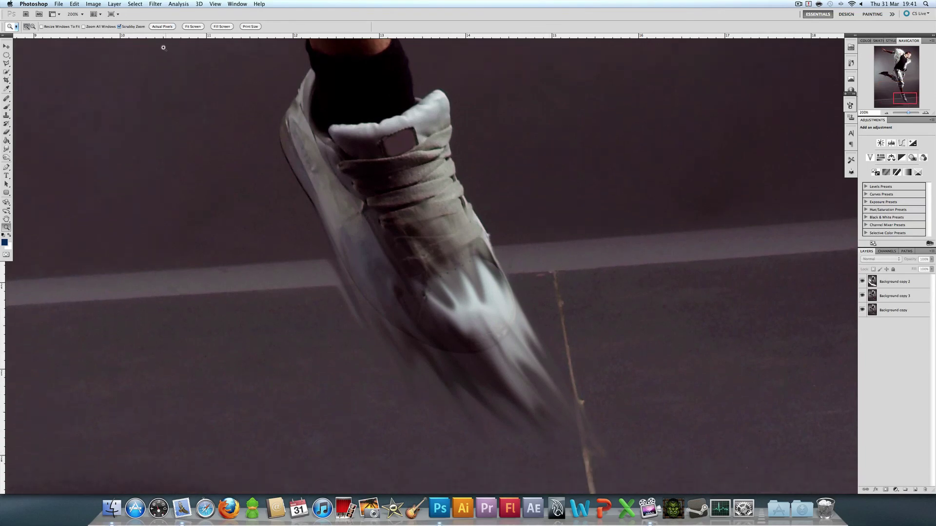
{"action": "left_click", "coordinate": [164, 28]}
{"action": "left_click", "coordinate": [193, 27]}
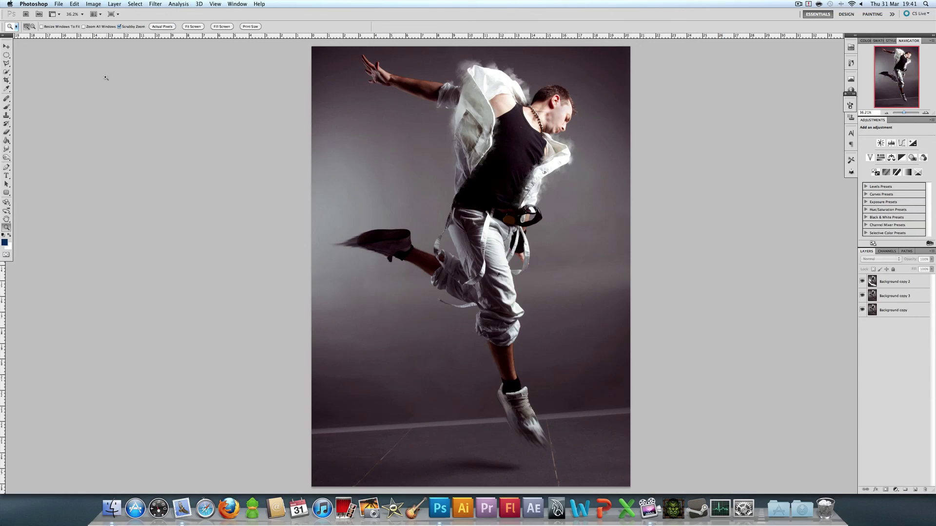
{"action": "left_click", "coordinate": [33, 27]}
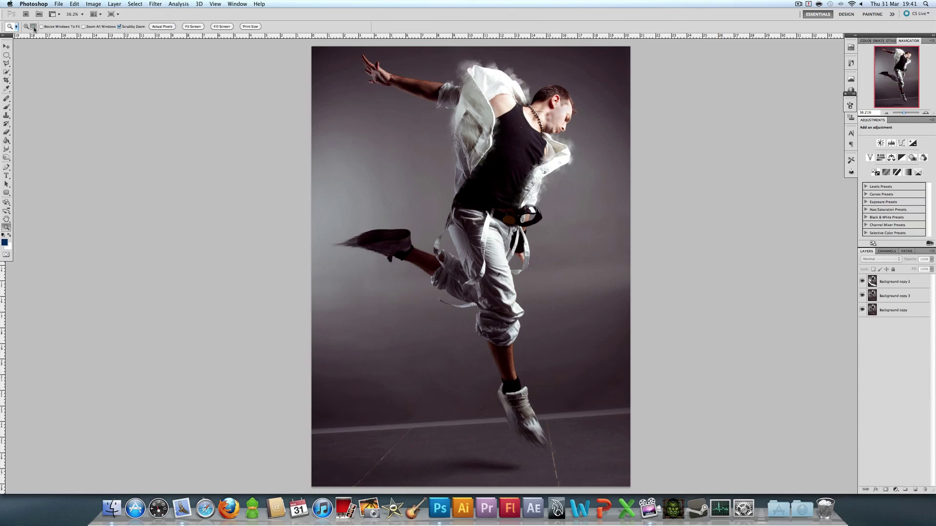
{"action": "left_click", "coordinate": [493, 252]}
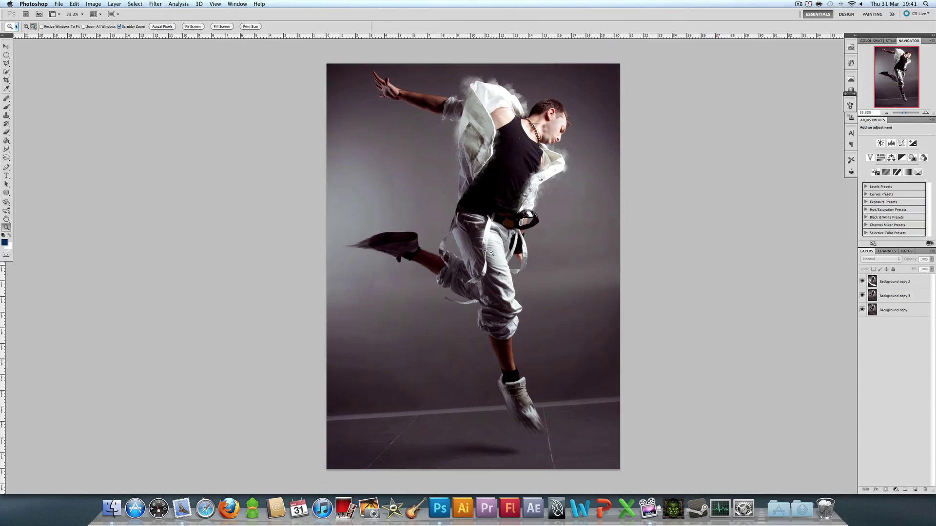